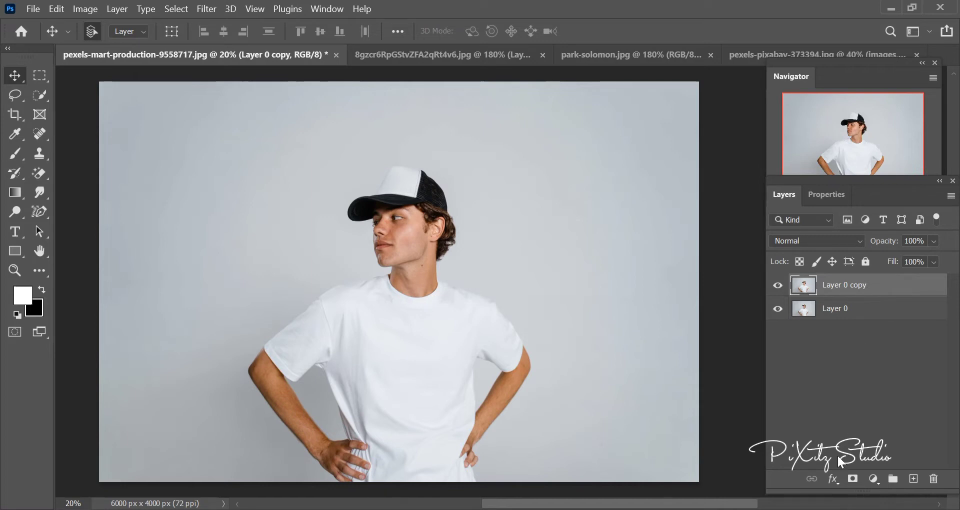
Turn off the R channel in the blending options of Layer 0 copy and shift that layer slightly right of the original.
{"action": "left_click", "coordinate": [833, 479]}
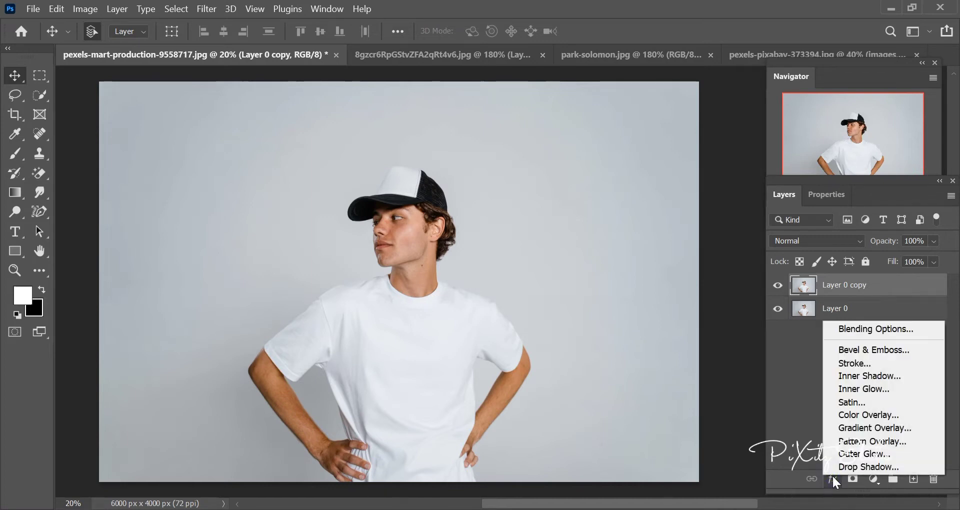
{"action": "left_click", "coordinate": [848, 330]}
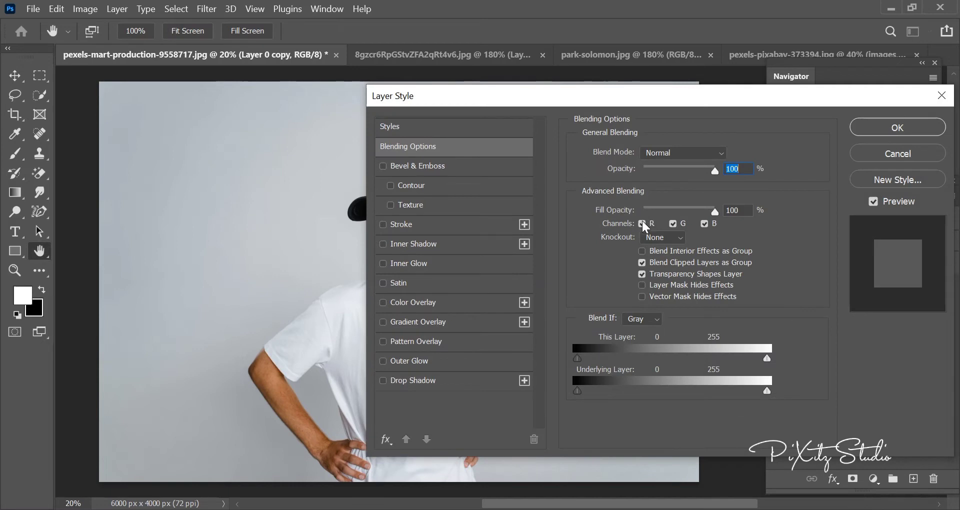
{"action": "left_click", "coordinate": [643, 223]}
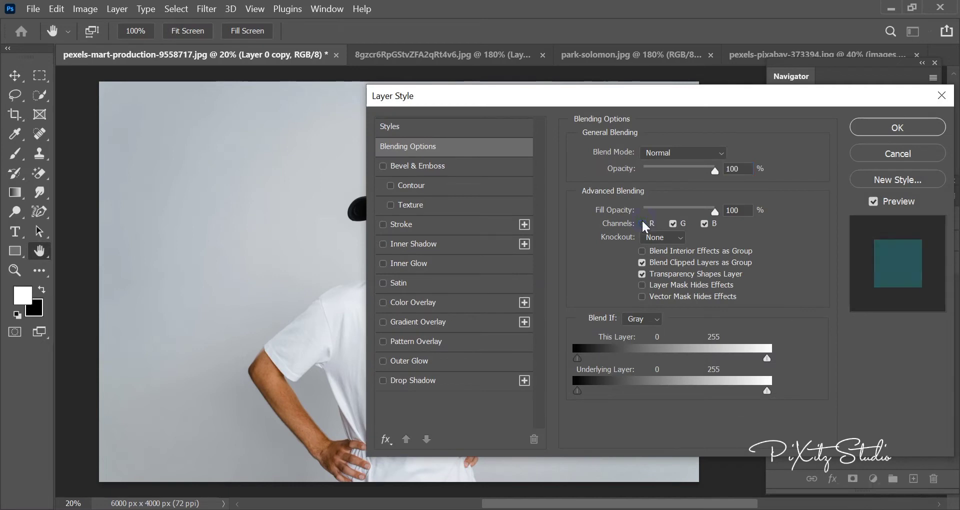
{"action": "left_click", "coordinate": [877, 131]}
{"action": "key", "text": "v"}
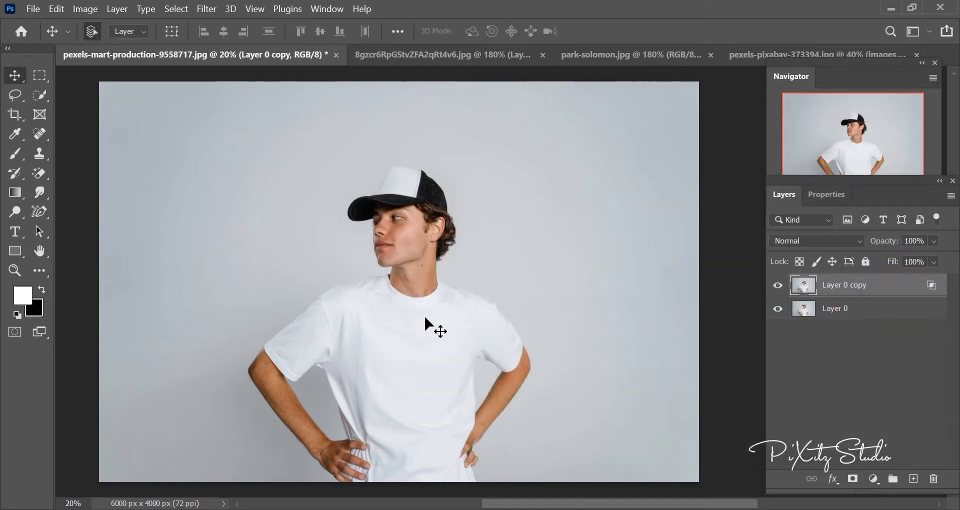
{"action": "mouse_move", "coordinate": [424, 325]}
{"action": "left_mouse_down"}
{"action": "mouse_move", "coordinate": [424, 335]}
{"action": "mouse_move", "coordinate": [426, 328]}
{"action": "left_mouse_up"}
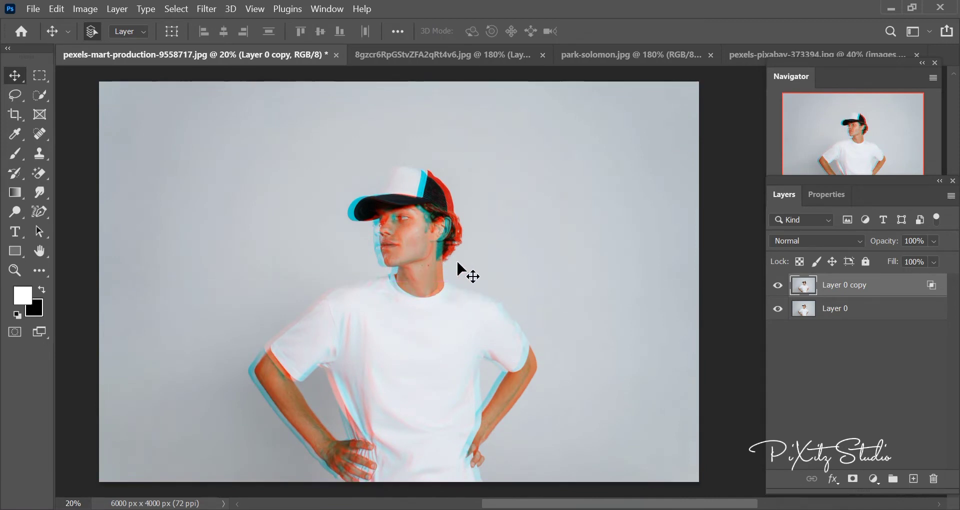
Select four thin horizontal strips across the man's face, neck, chest and elbows, and copy them to a new layer.
{"action": "left_click", "coordinate": [43, 75]}
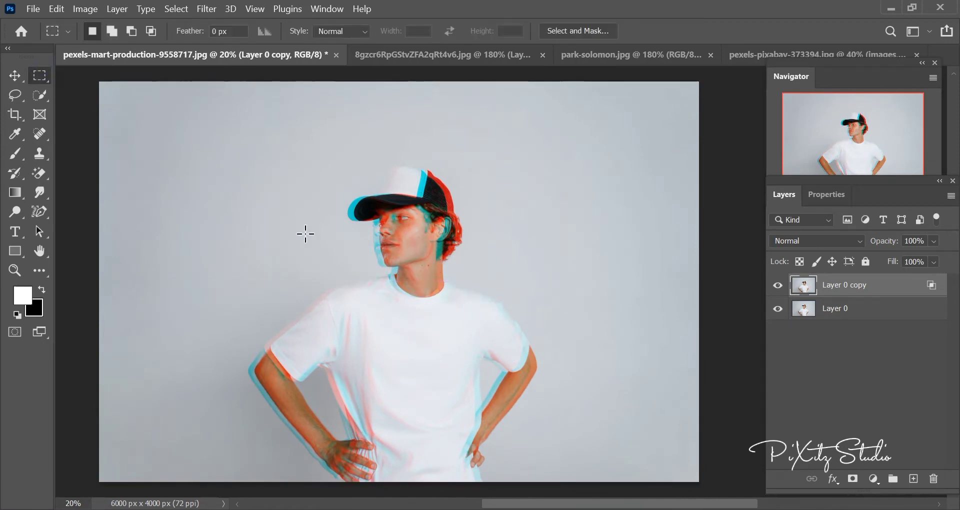
{"action": "left_click_drag", "start_coordinate": [310, 240], "coordinate": [480, 244]}
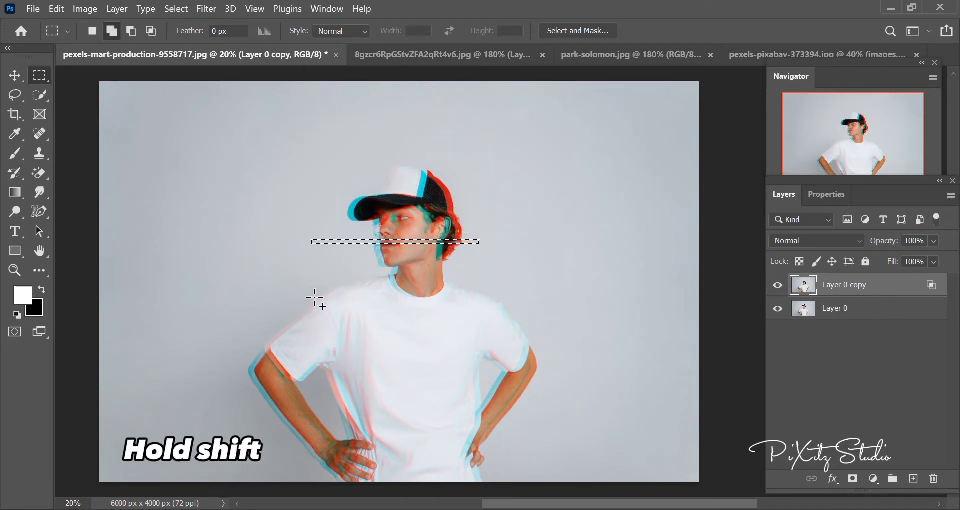
{"action": "left_click_drag", "start_coordinate": [309, 285], "coordinate": [488, 285]}
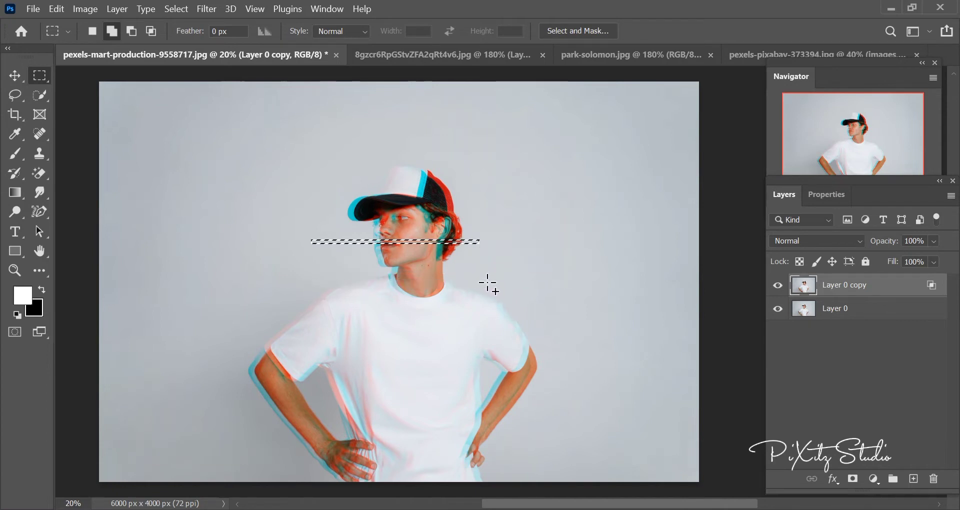
{"action": "left_click_drag", "start_coordinate": [270, 322], "coordinate": [535, 326]}
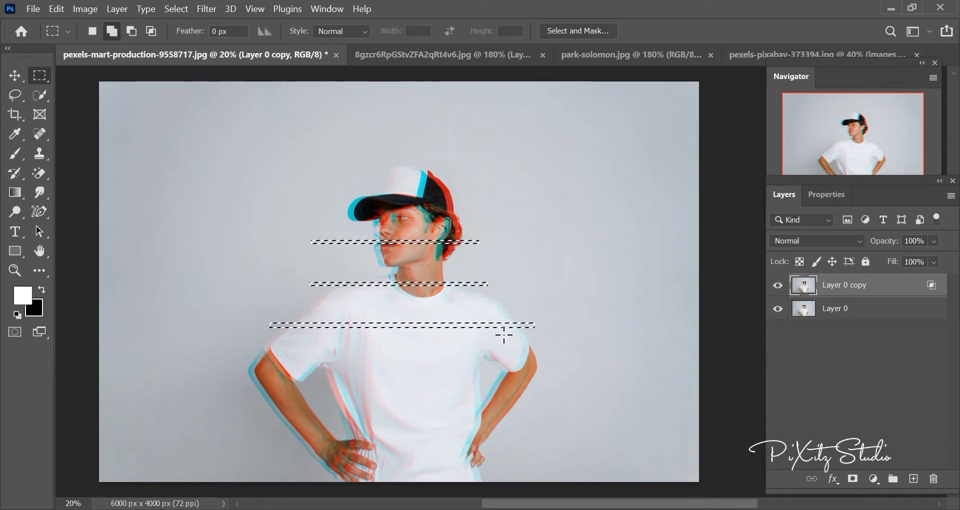
{"action": "left_click_drag", "start_coordinate": [237, 368], "coordinate": [560, 374]}
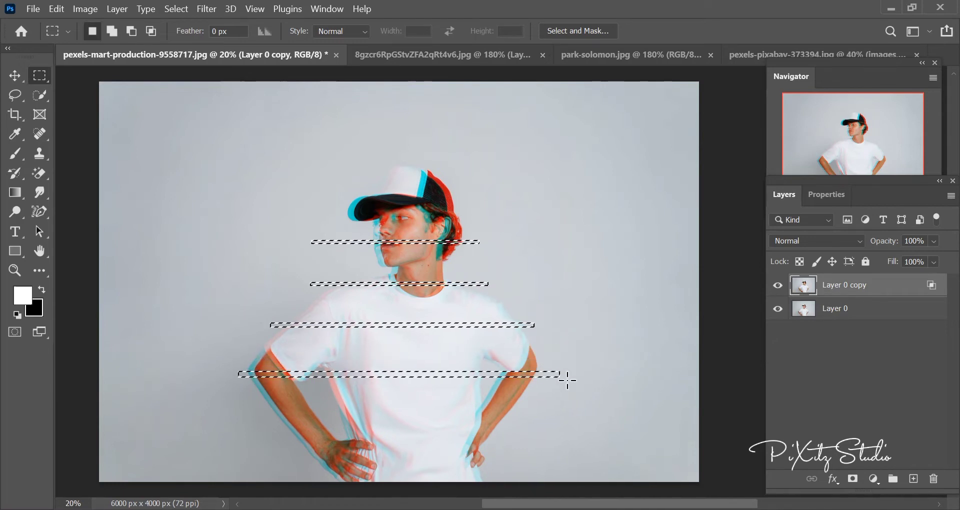
{"action": "key", "text": "ctrl+j"}
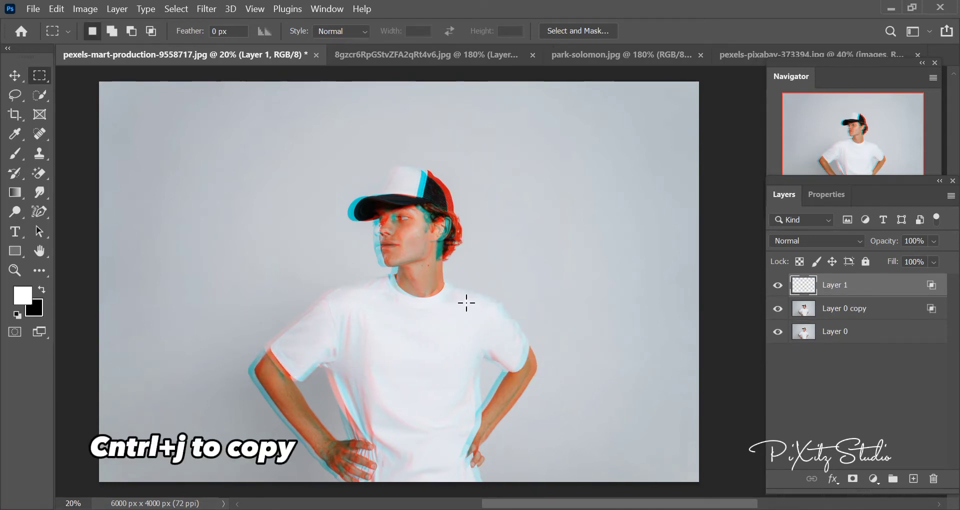
Move the copied strips about 80 px left and 10 px down with Free Transform.
{"action": "key", "text": "ctrl+t"}
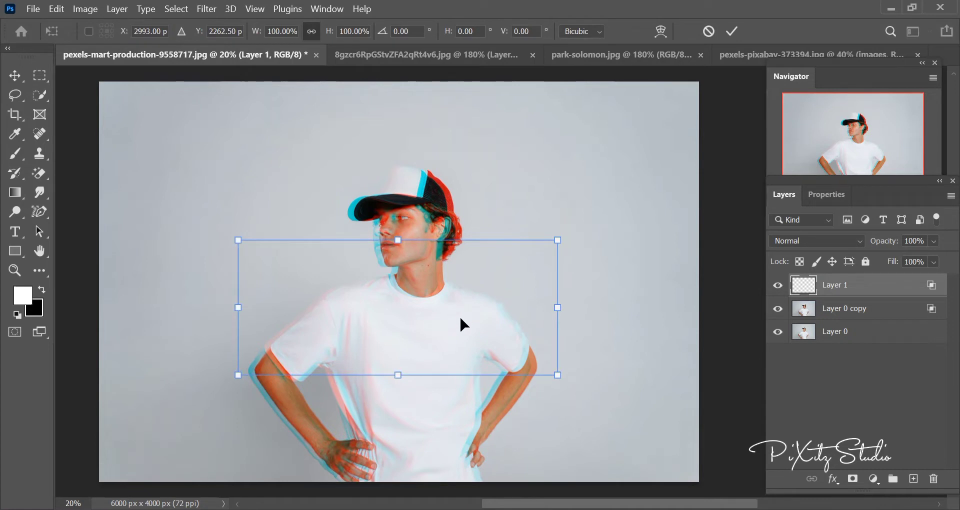
{"action": "left_click_drag", "start_coordinate": [460, 319], "coordinate": [452, 319]}
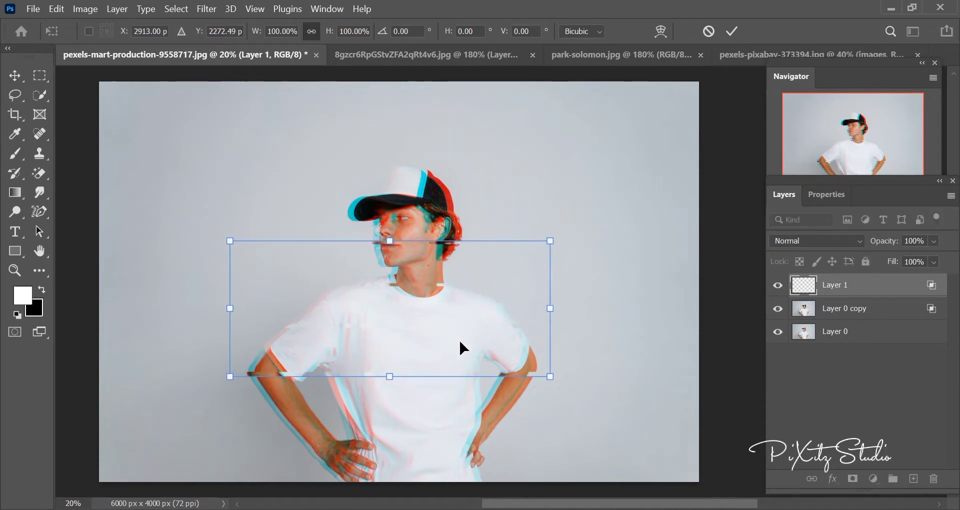
{"action": "left_click", "coordinate": [735, 33]}
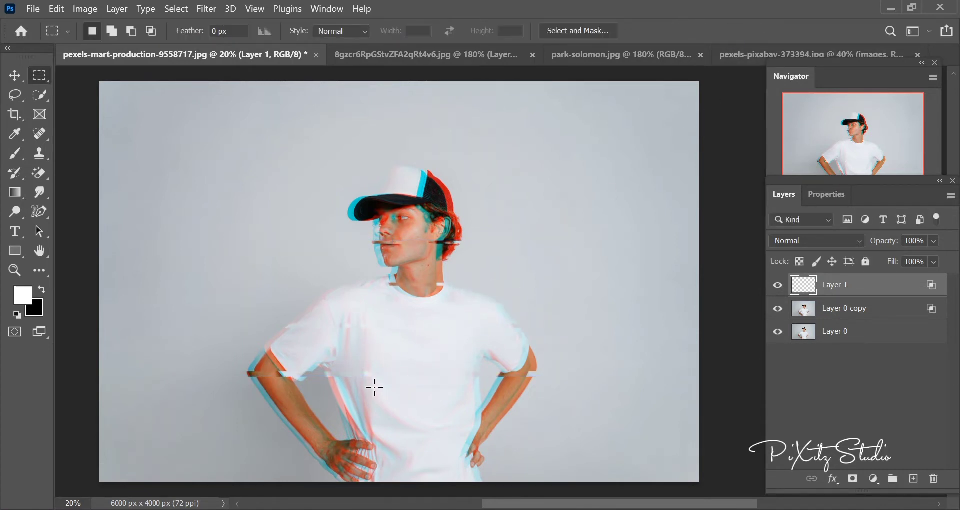
Switch to the YouTube logo image and show the available pen tools.
{"action": "key", "text": "v"}
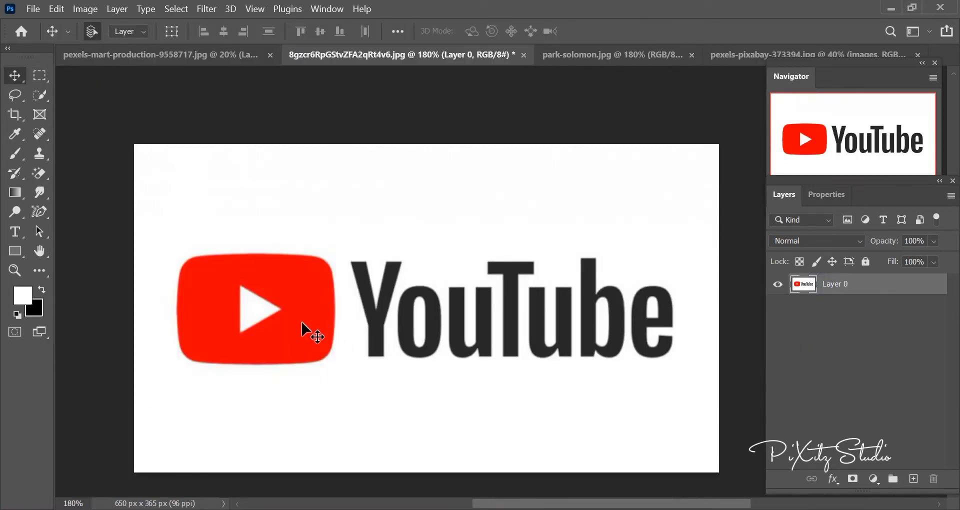
{"action": "left_click_drag", "start_coordinate": [307, 328], "coordinate": [312, 335]}
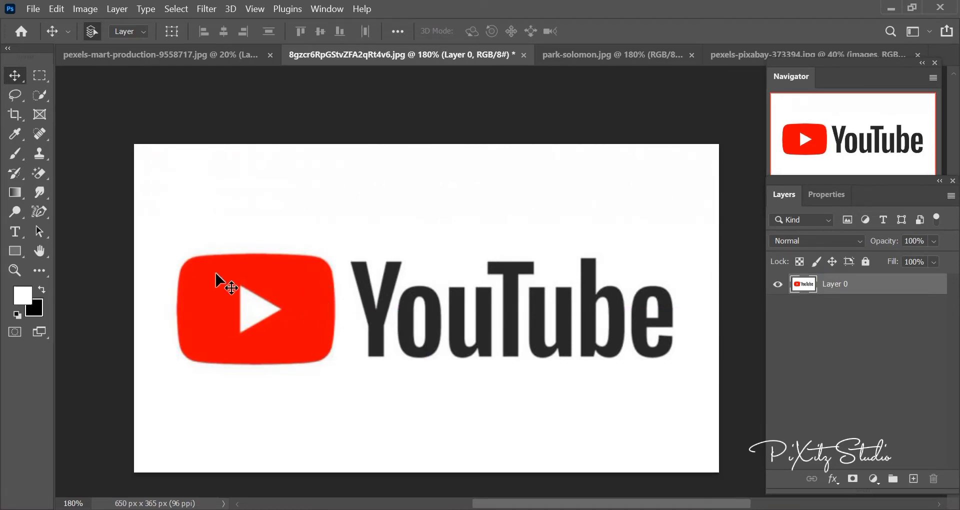
{"action": "left_click_drag", "start_coordinate": [41, 218], "coordinate": [83, 250]}
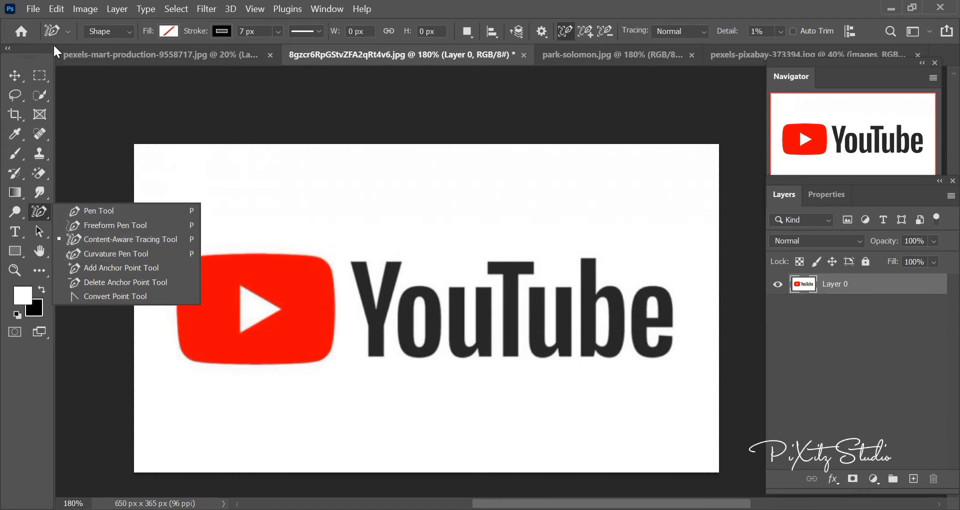
Make sure Enable Content-Aware Tracing Tool is on in the Technology Previews preferences.
{"action": "left_click", "coordinate": [56, 9]}
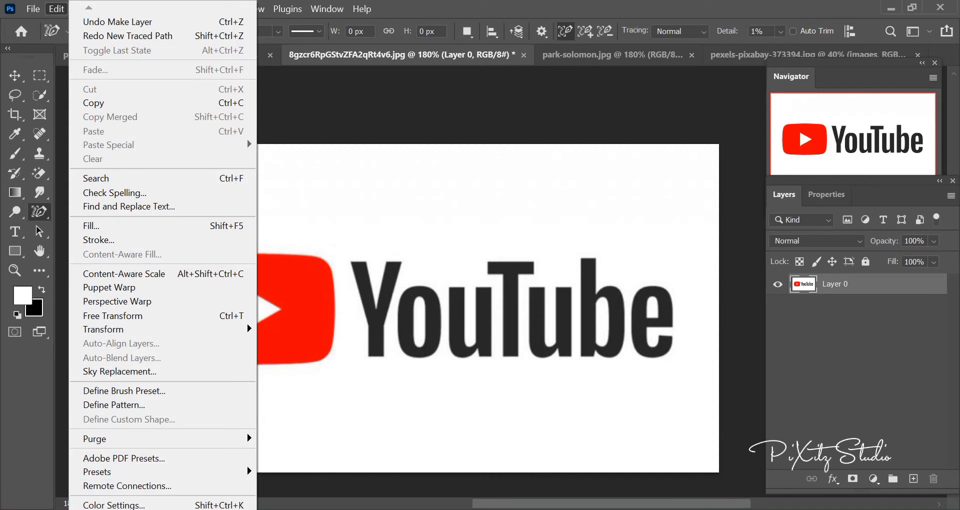
{"action": "mouse_move", "coordinate": [163, 508]}
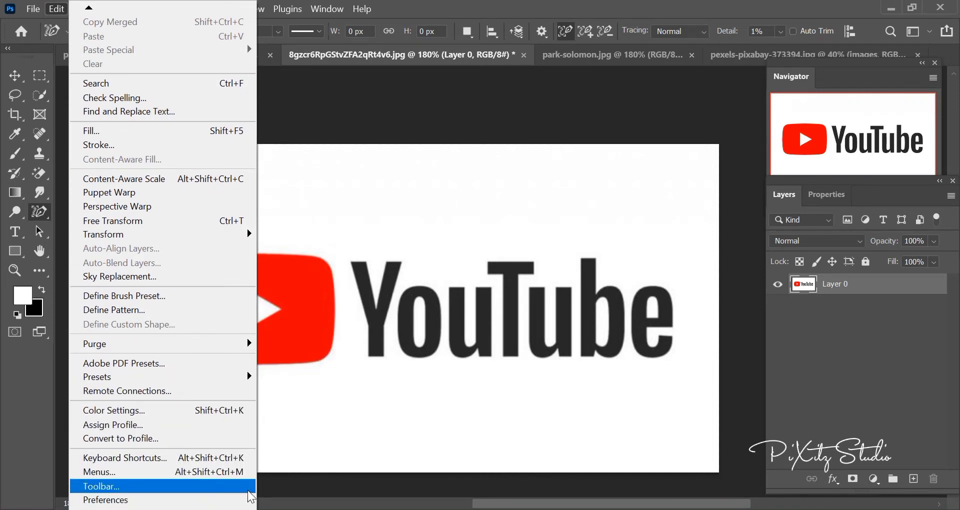
{"action": "mouse_move", "coordinate": [249, 499]}
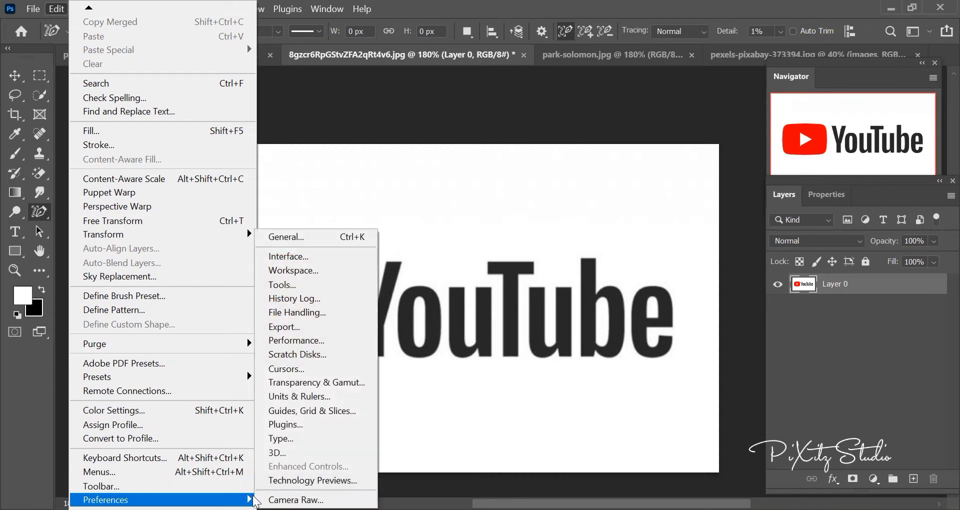
{"action": "left_click", "coordinate": [307, 481]}
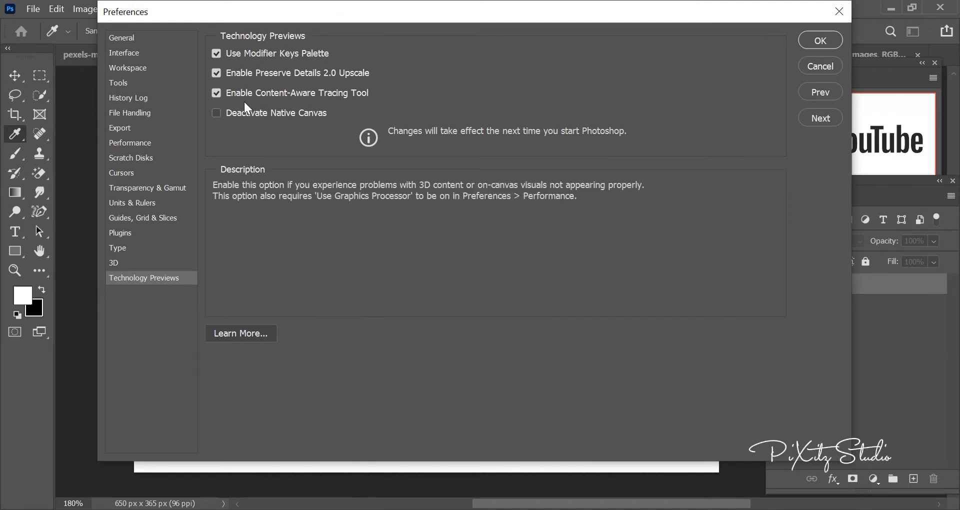
{"action": "left_click", "coordinate": [218, 94]}
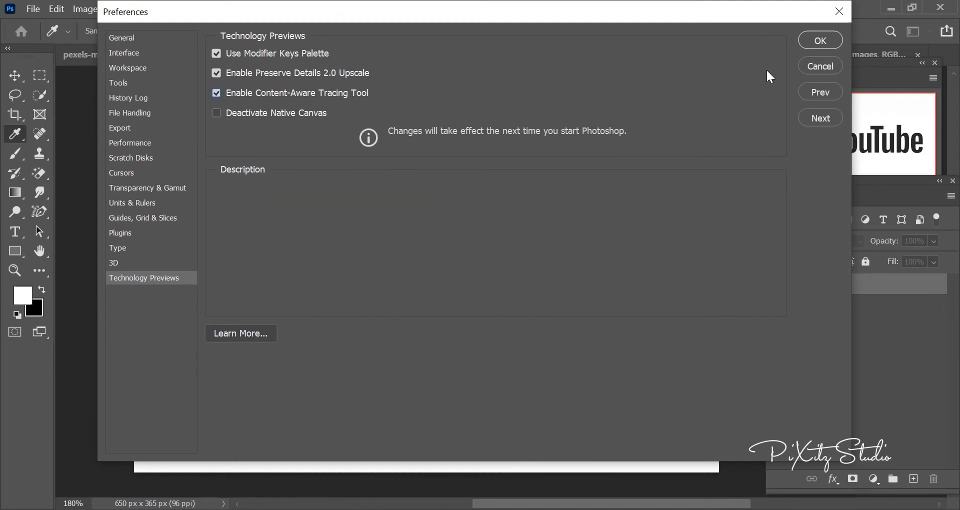
{"action": "left_click", "coordinate": [811, 42]}
Trace the outline of the red logo badge as a shape with the Content-Aware Tracing Tool.
{"action": "key", "text": "p"}
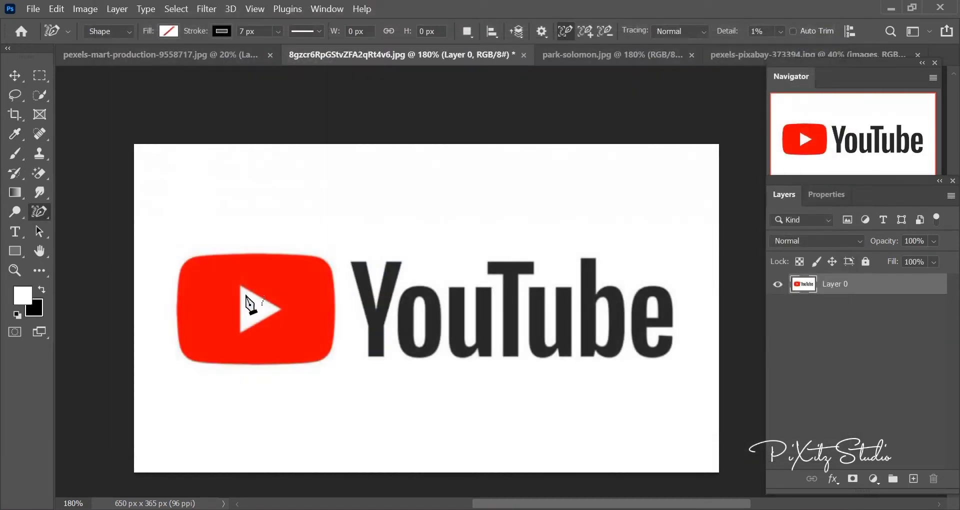
{"action": "right_click", "coordinate": [40, 211]}
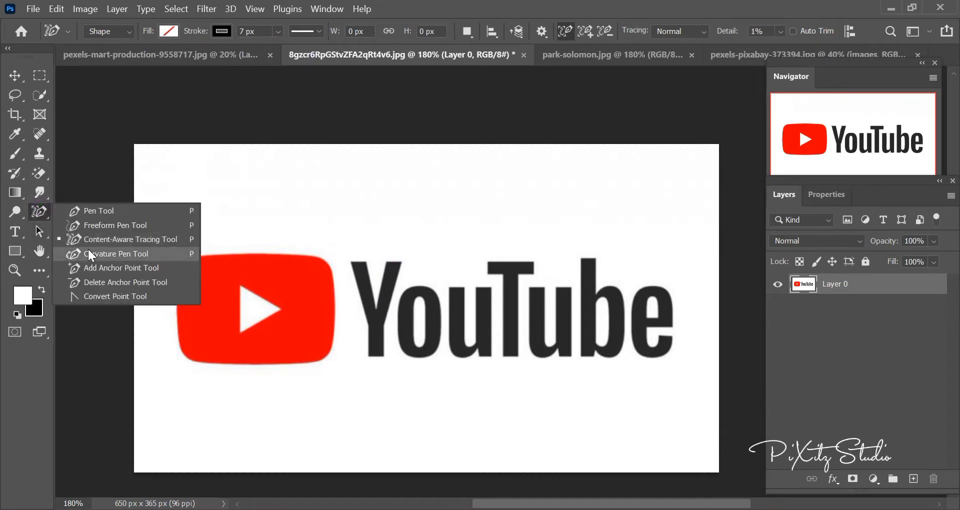
{"action": "left_click", "coordinate": [97, 243]}
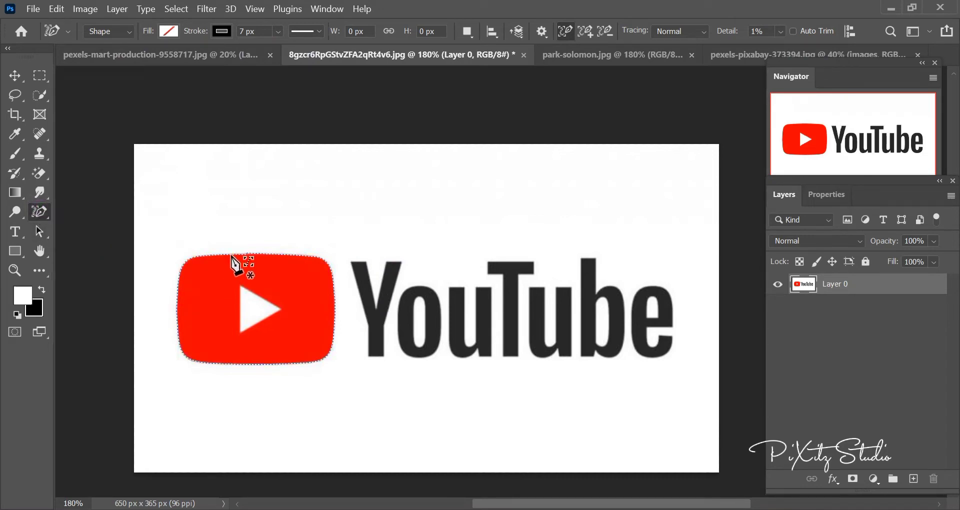
{"action": "left_click", "coordinate": [232, 257]}
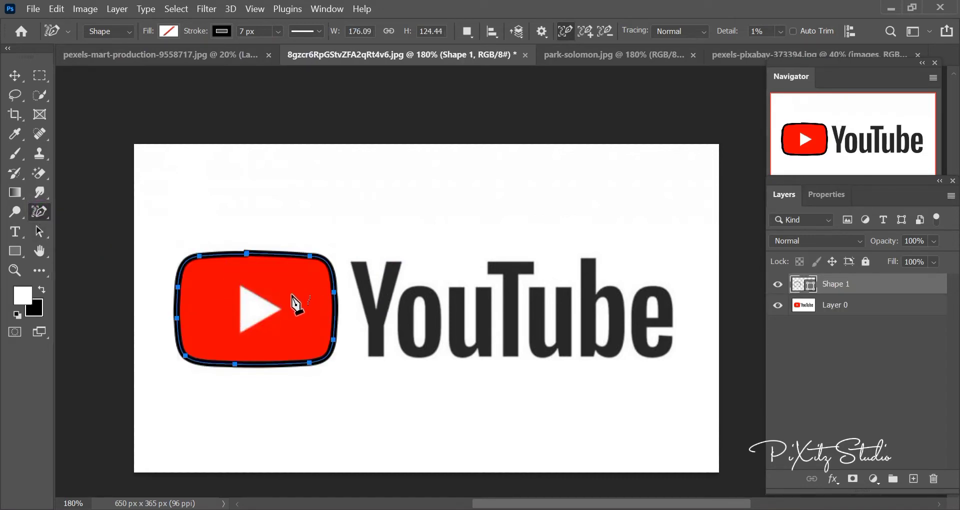
Set the badge outline's stroke to light cyan with a width of 3 px.
{"action": "left_click", "coordinate": [227, 31]}
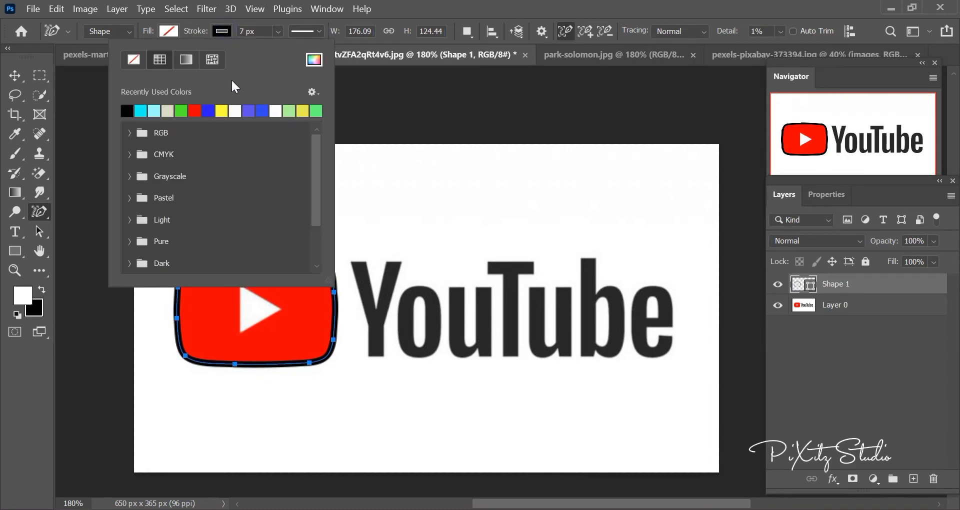
{"action": "left_click", "coordinate": [154, 110]}
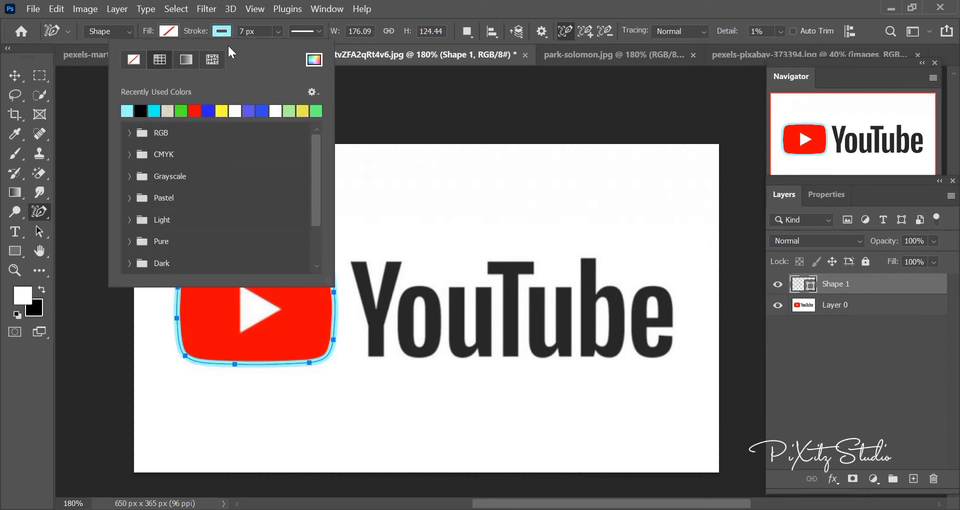
{"action": "left_click", "coordinate": [243, 32]}
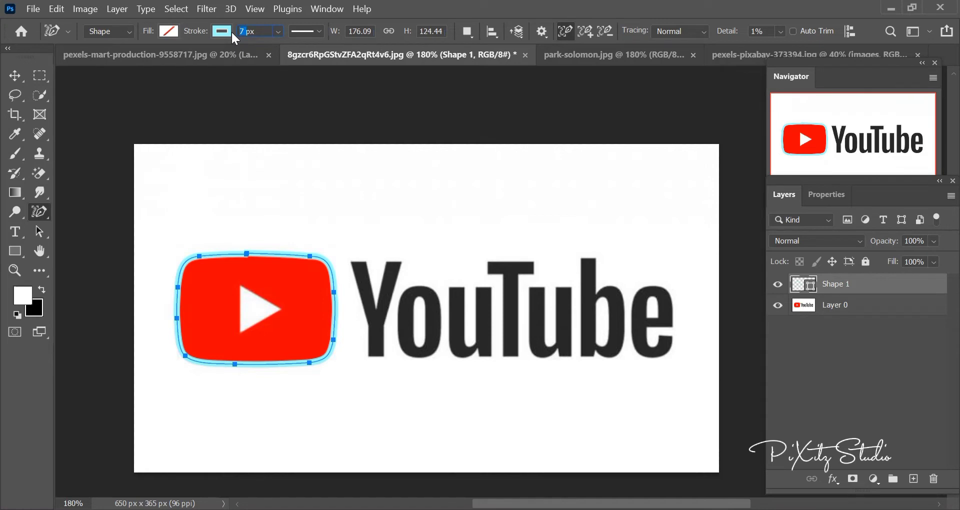
{"action": "type", "text": "3"}
{"action": "key", "text": "Return"}
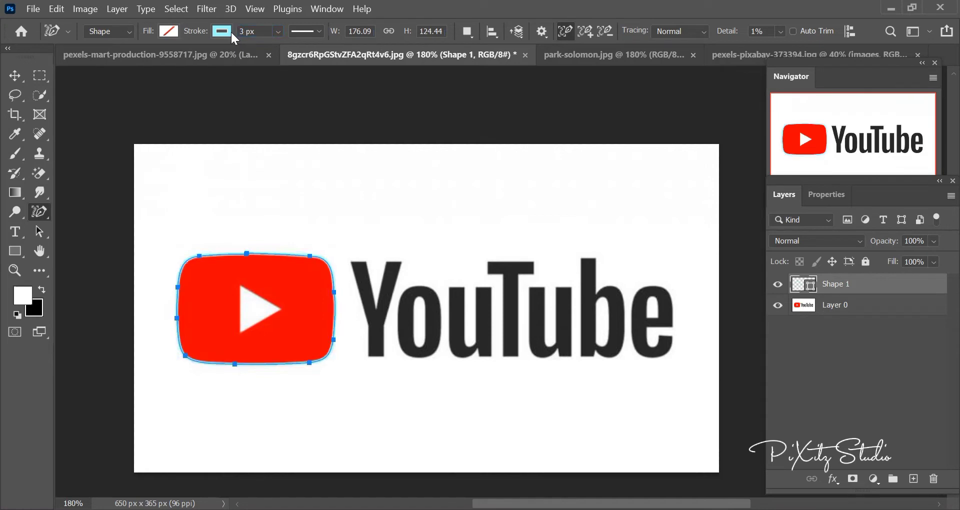
Trace the edges of the white play triangle inside the red badge.
{"action": "left_click", "coordinate": [241, 286]}
{"action": "left_click", "coordinate": [242, 331]}
{"action": "left_click", "coordinate": [280, 308]}
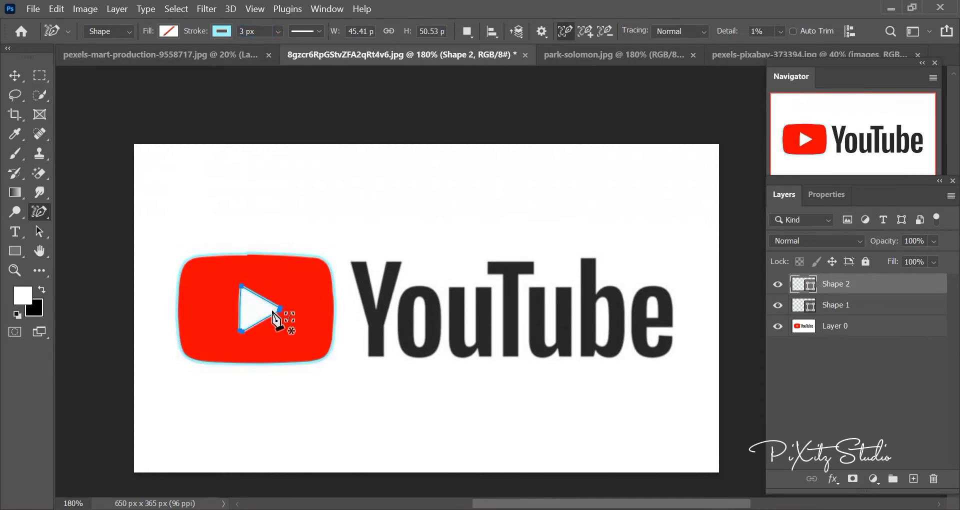
Trace the outline of the letter Y in the YouTube wordmark.
{"action": "left_click", "coordinate": [355, 280]}
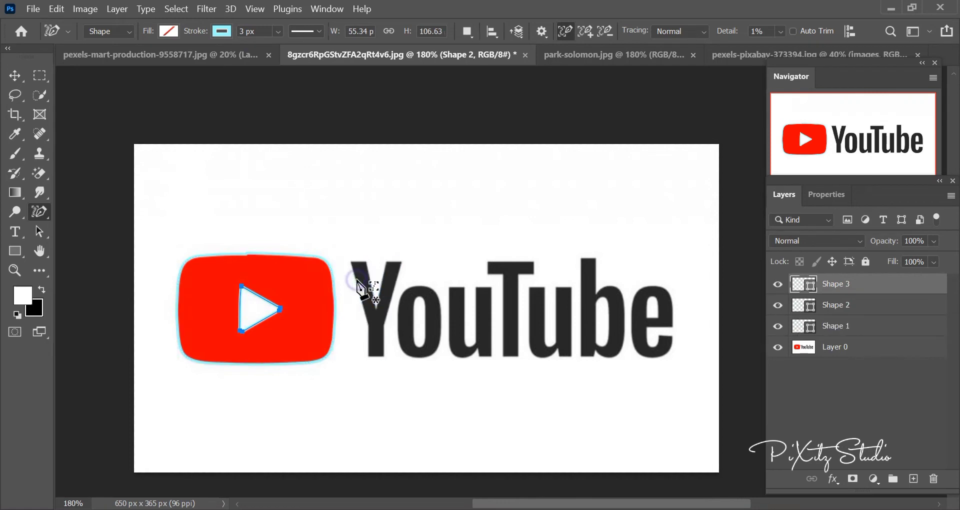
{"action": "left_click", "coordinate": [367, 261]}
{"action": "left_click", "coordinate": [376, 306]}
{"action": "left_click", "coordinate": [386, 261]}
{"action": "left_click", "coordinate": [401, 261]}
{"action": "left_click", "coordinate": [385, 309]}
{"action": "left_click", "coordinate": [384, 356]}
{"action": "left_click", "coordinate": [369, 357]}
{"action": "left_click", "coordinate": [351, 261]}
Trace the inner and outer edges of the letter o, plus the outlines of the first u and the T.
{"action": "left_click", "coordinate": [416, 305]}
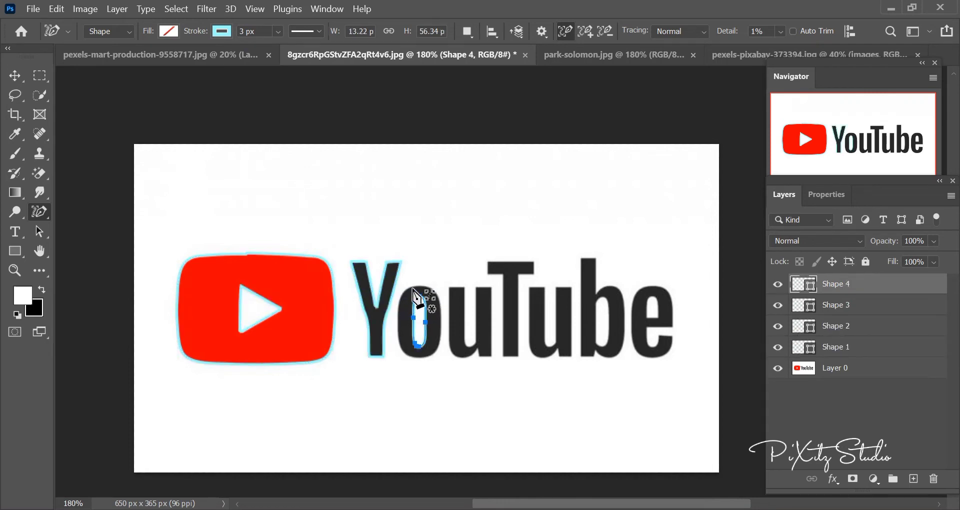
{"action": "left_click", "coordinate": [421, 297]}
{"action": "left_click", "coordinate": [456, 303]}
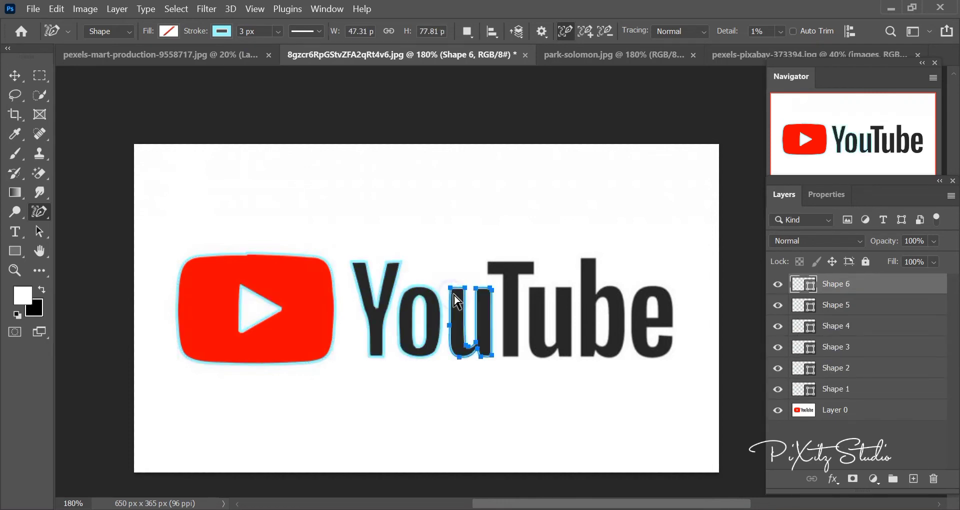
{"action": "left_click", "coordinate": [493, 277]}
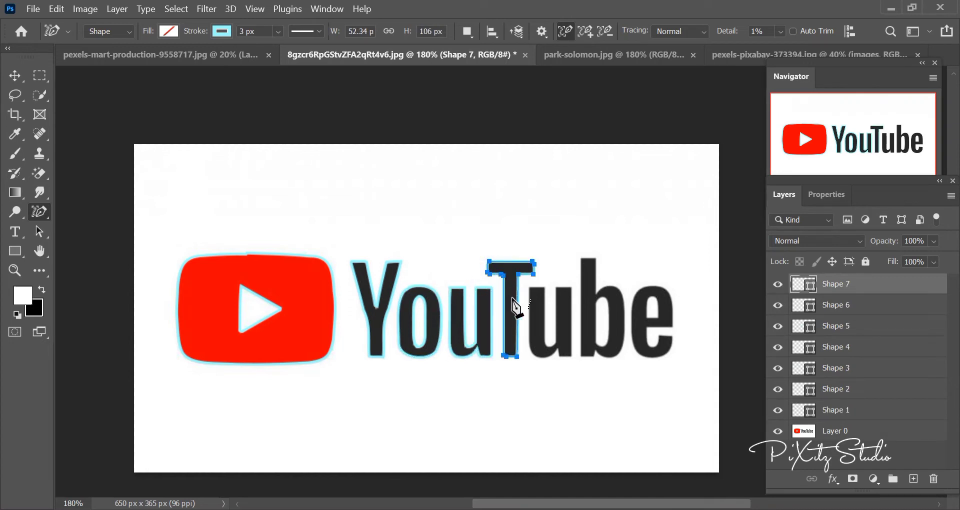
Trace the outline of the second u and the outer and inner edges of the letters b and e.
{"action": "left_click", "coordinate": [532, 326]}
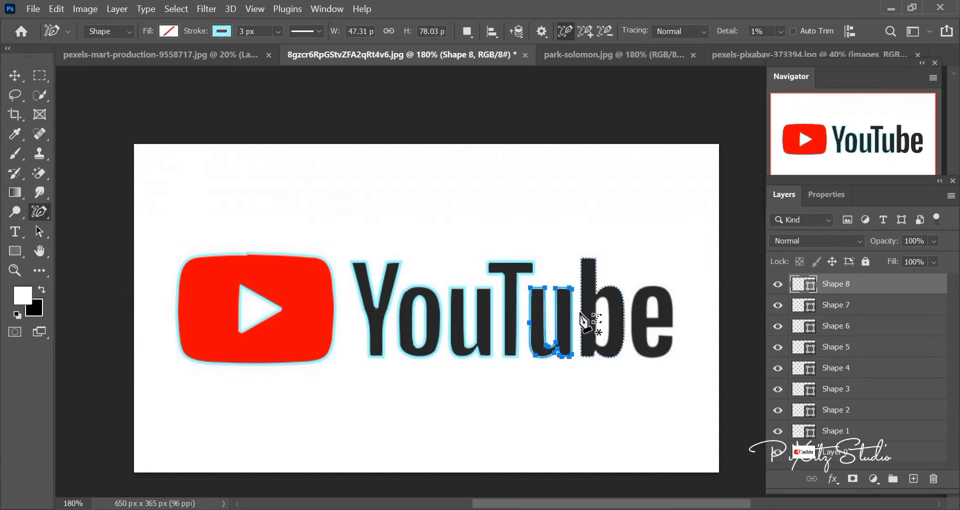
{"action": "left_click", "coordinate": [584, 321]}
{"action": "left_click", "coordinate": [613, 319]}
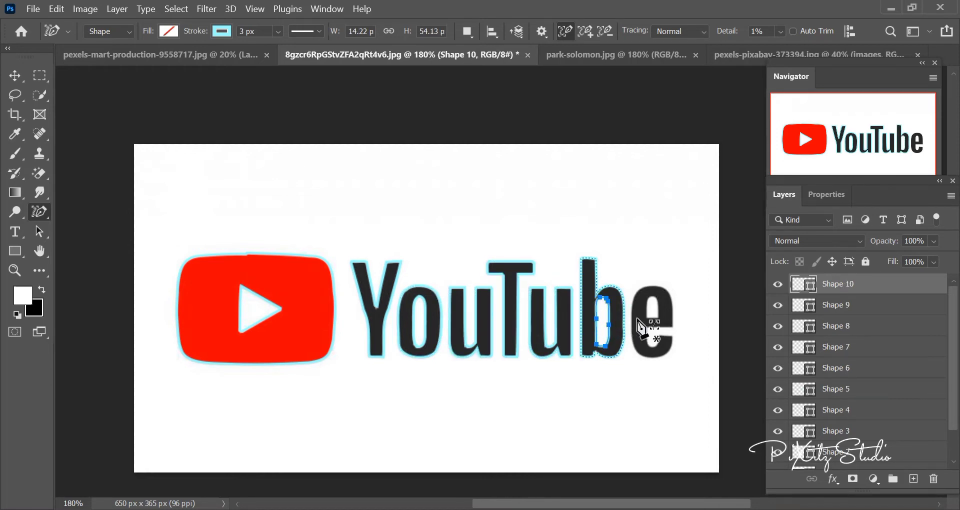
{"action": "left_click", "coordinate": [638, 321]}
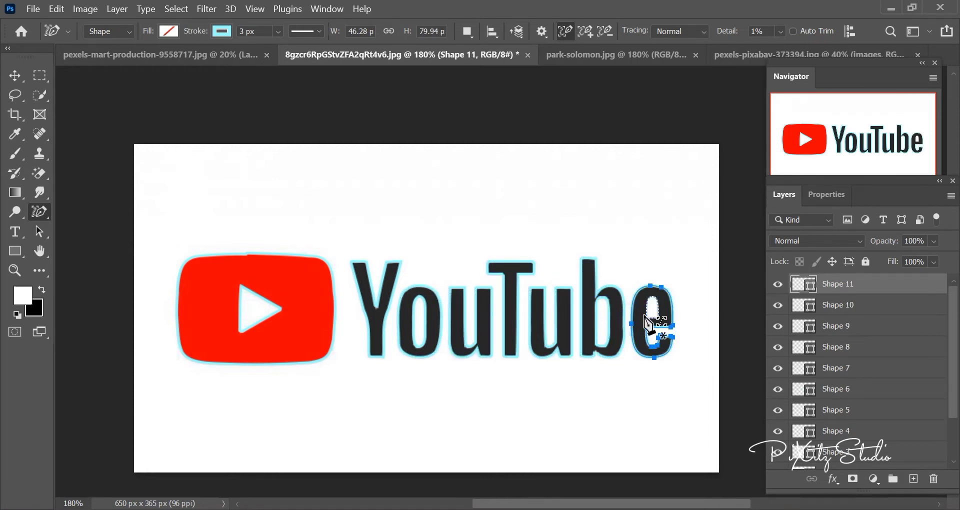
{"action": "left_click", "coordinate": [651, 313]}
Move the original logo image away from the traced outlines and delete its layer.
{"action": "key", "text": "v"}
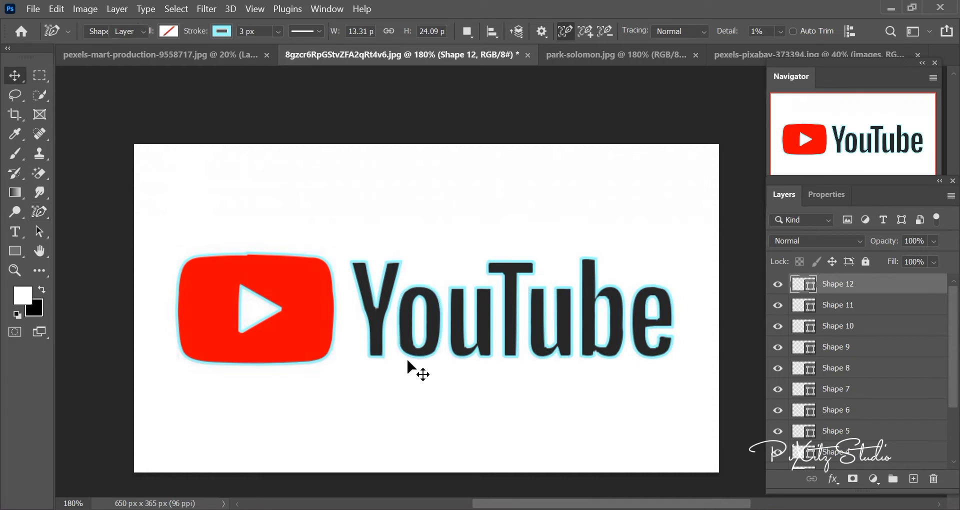
{"action": "left_click_drag", "start_coordinate": [403, 382], "coordinate": [387, 427]}
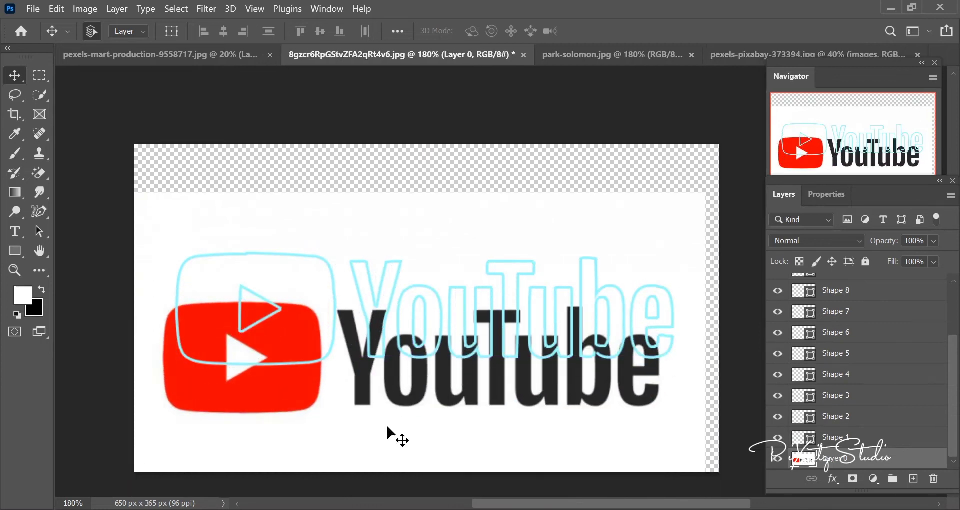
{"action": "key", "text": "Delete"}
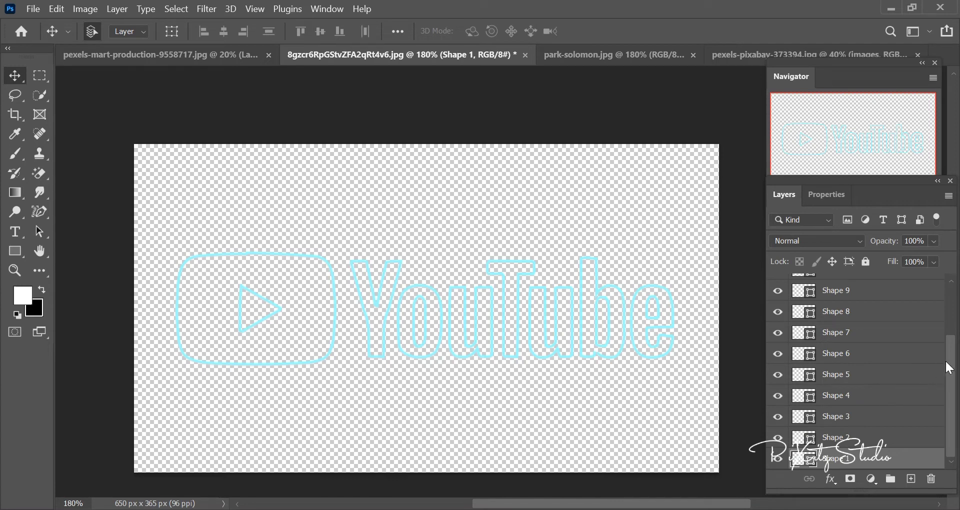
Add a red (#fc0707) Solid Color fill layer and place it beneath all the traced shape layers.
{"action": "left_click_drag", "start_coordinate": [948, 361], "coordinate": [951, 368]}
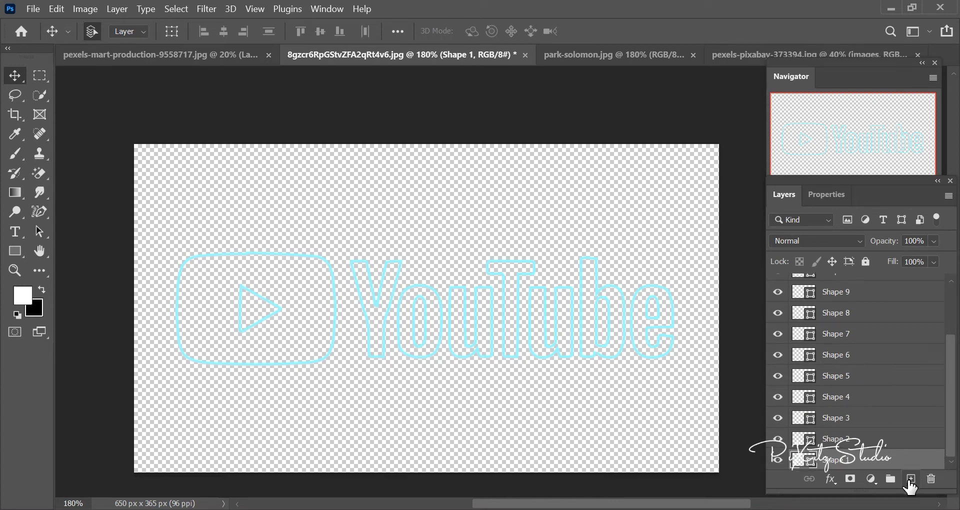
{"action": "left_click", "coordinate": [872, 479]}
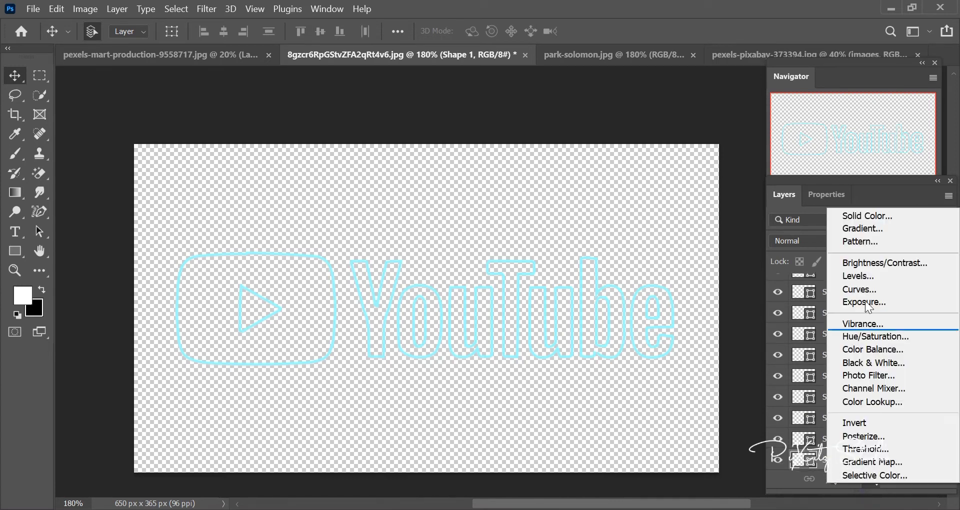
{"action": "left_click", "coordinate": [870, 216]}
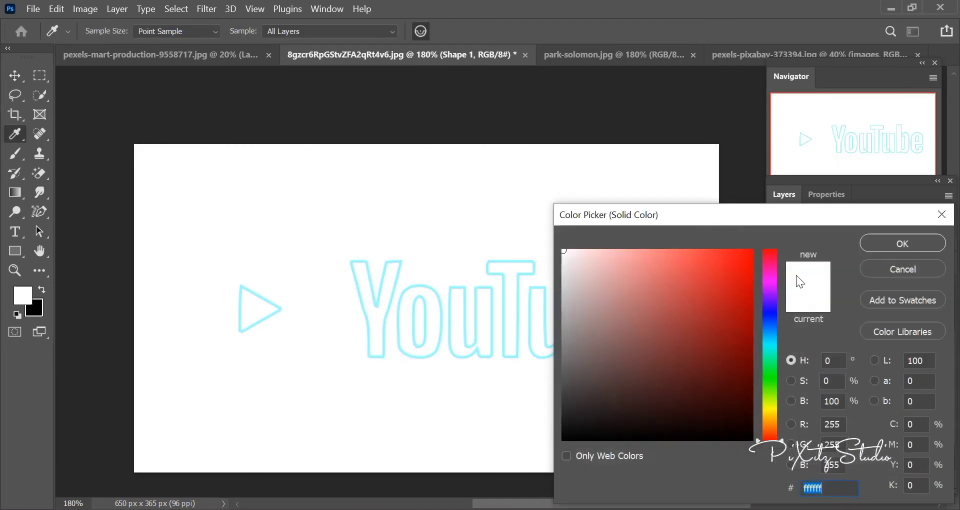
{"action": "left_click", "coordinate": [751, 251]}
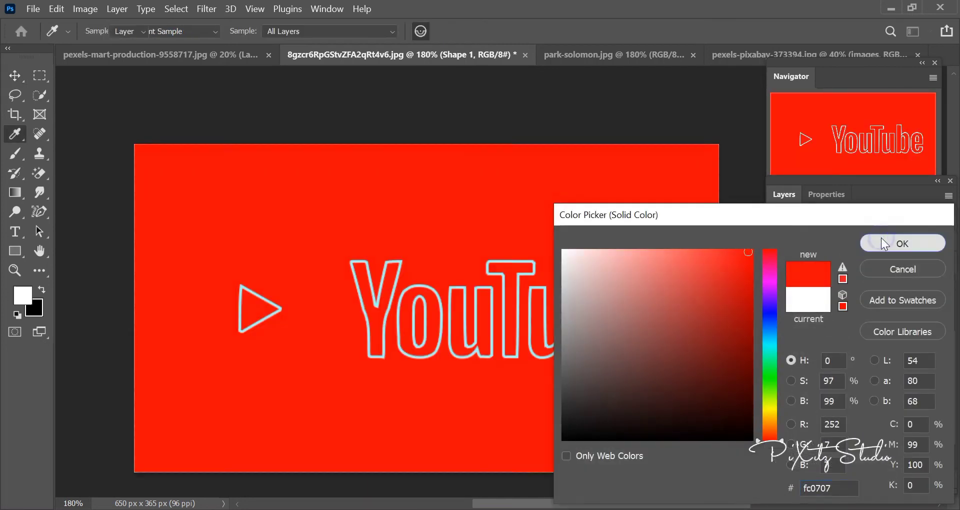
{"action": "left_click", "coordinate": [880, 239]}
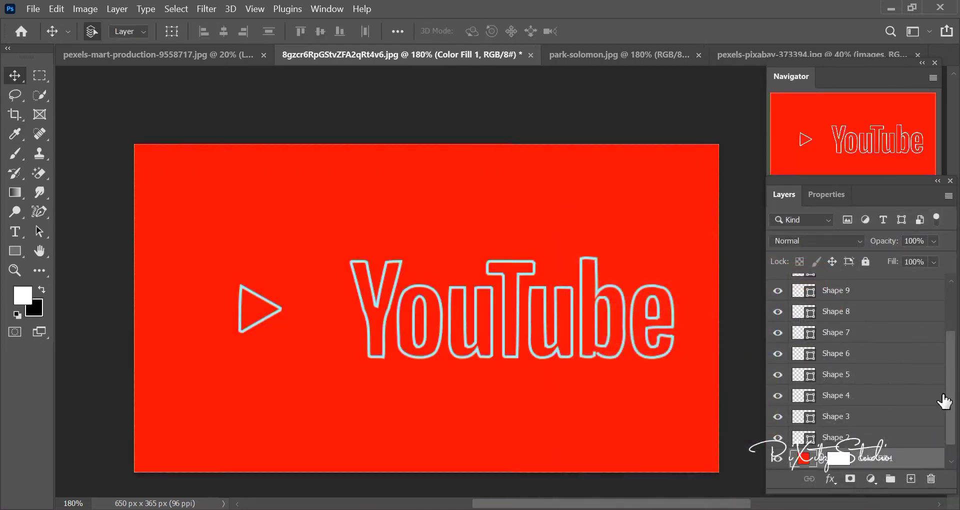
{"action": "scroll", "coordinate": [949, 400], "scroll_direction": "down", "scroll_amount": 1}
{"action": "left_click_drag", "start_coordinate": [890, 467], "coordinate": [880, 434]}
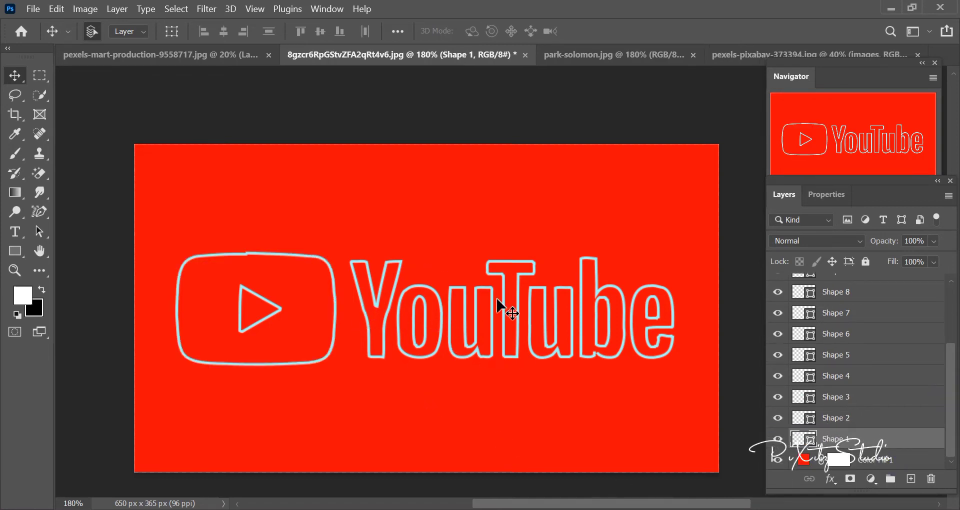
Set the fill of the play triangle shape to bright cyan from the recently used colors.
{"action": "left_click", "coordinate": [272, 310]}
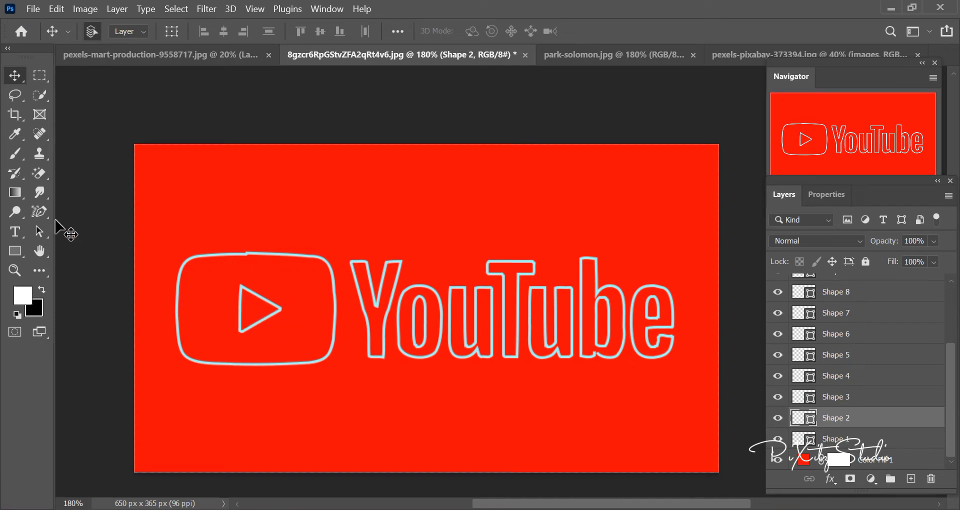
{"action": "left_click", "coordinate": [40, 213]}
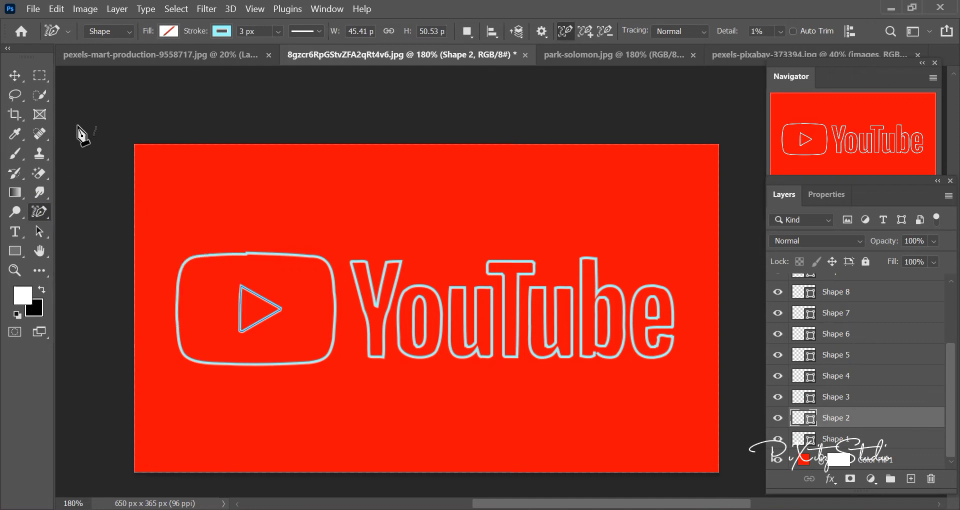
{"action": "left_click", "coordinate": [172, 32]}
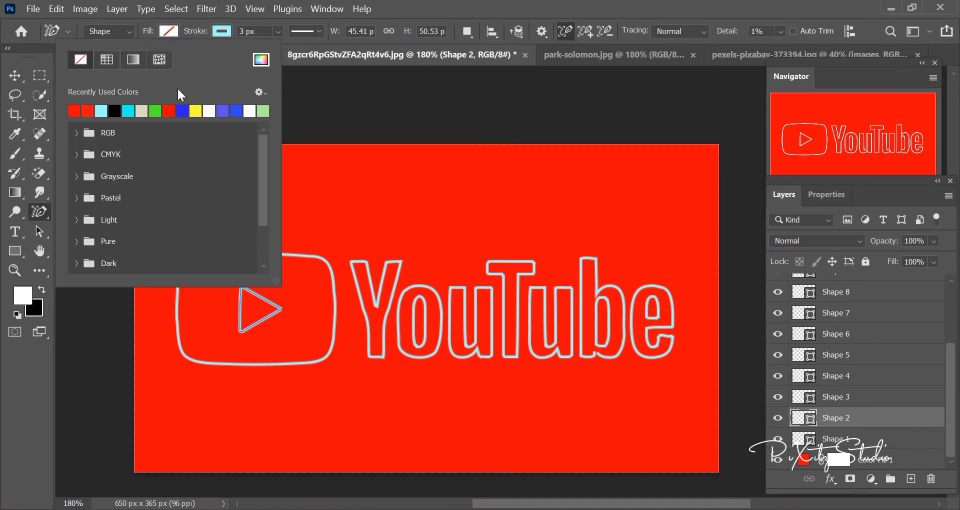
{"action": "left_click", "coordinate": [129, 113]}
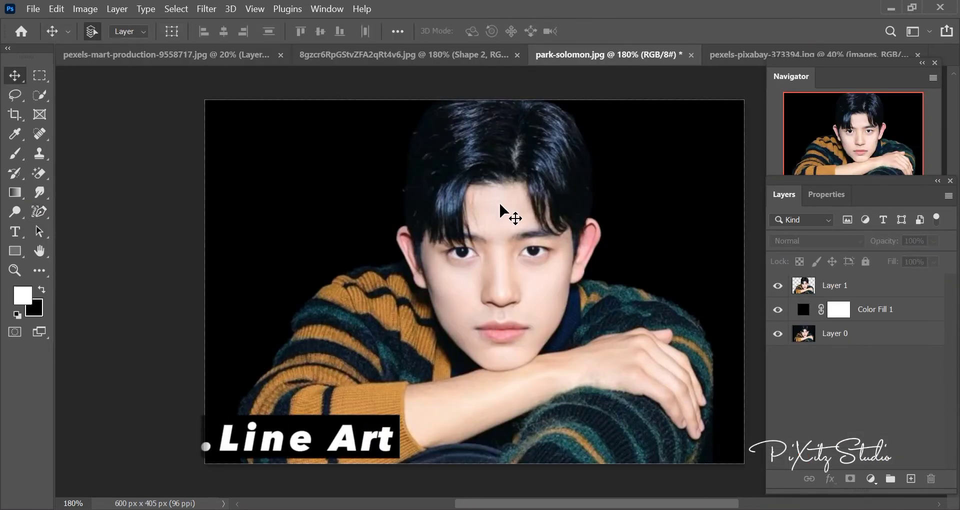
In the portrait document, add a layer mask to Layer 1 and invert it to black.
{"action": "left_click_drag", "start_coordinate": [562, 505], "coordinate": [570, 505]}
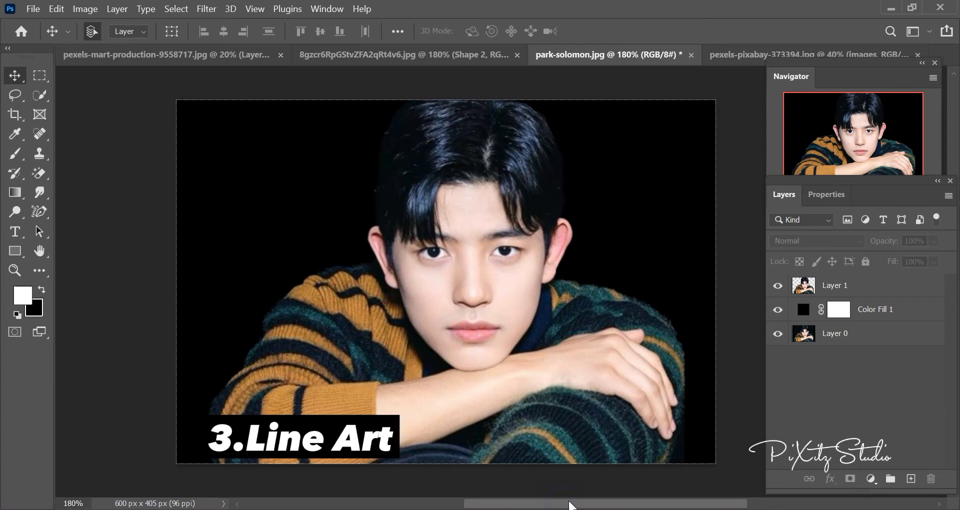
{"action": "left_click", "coordinate": [462, 278]}
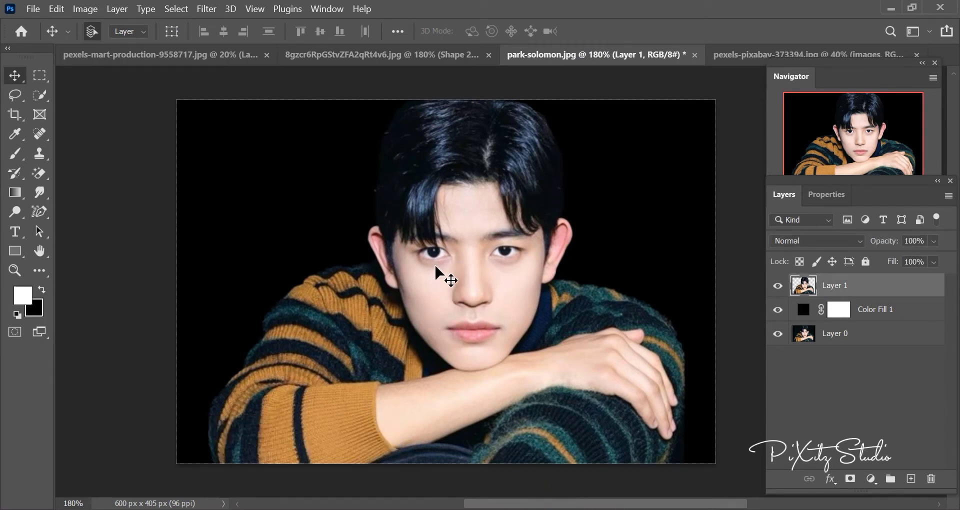
{"action": "left_click", "coordinate": [885, 317]}
{"action": "left_click", "coordinate": [884, 340]}
{"action": "left_click", "coordinate": [882, 285]}
{"action": "left_click", "coordinate": [849, 478]}
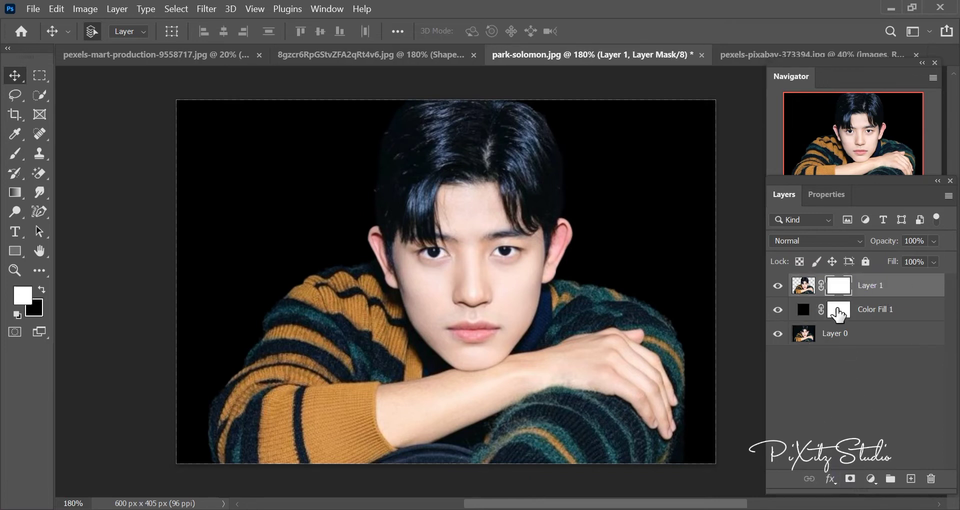
{"action": "key", "text": "ctrl+i"}
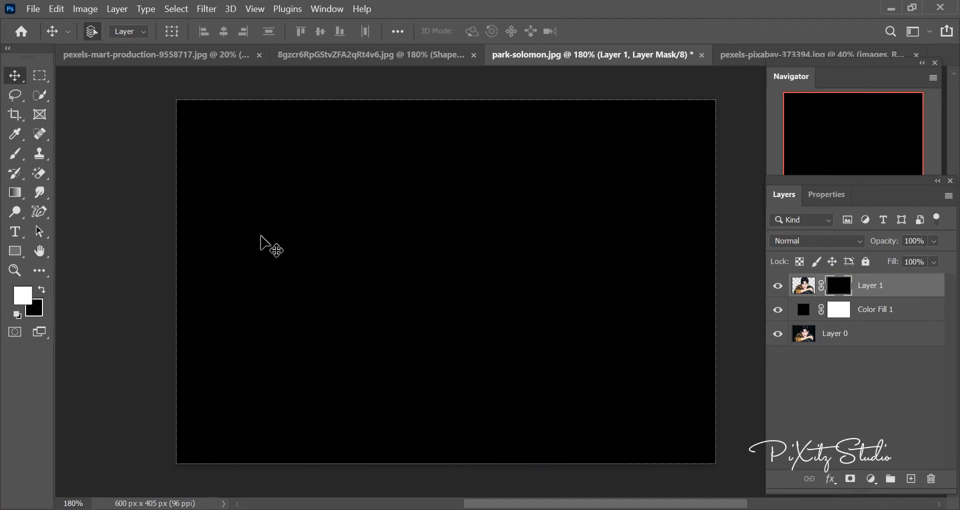
Set up a Hard Round brush with a size of 3 px and 100% hardness.
{"action": "left_click", "coordinate": [15, 153]}
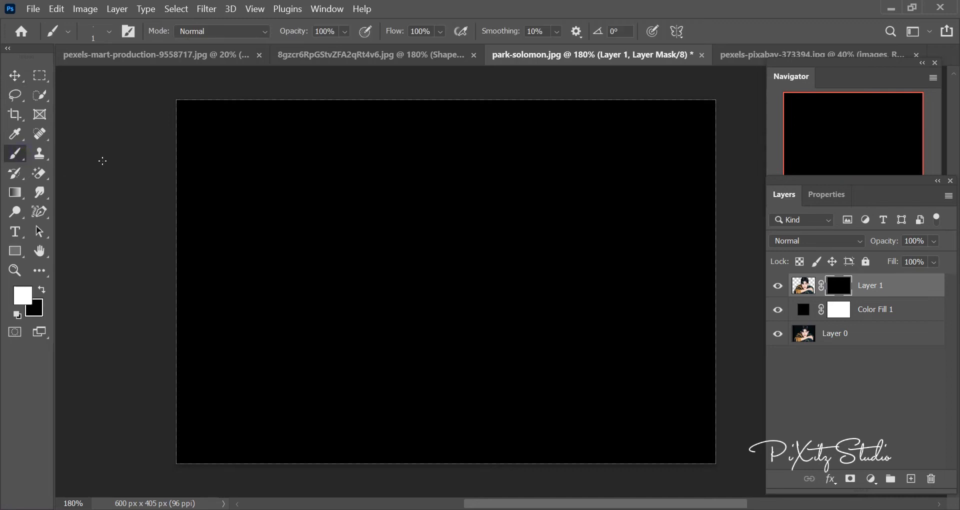
{"action": "right_click", "coordinate": [424, 162]}
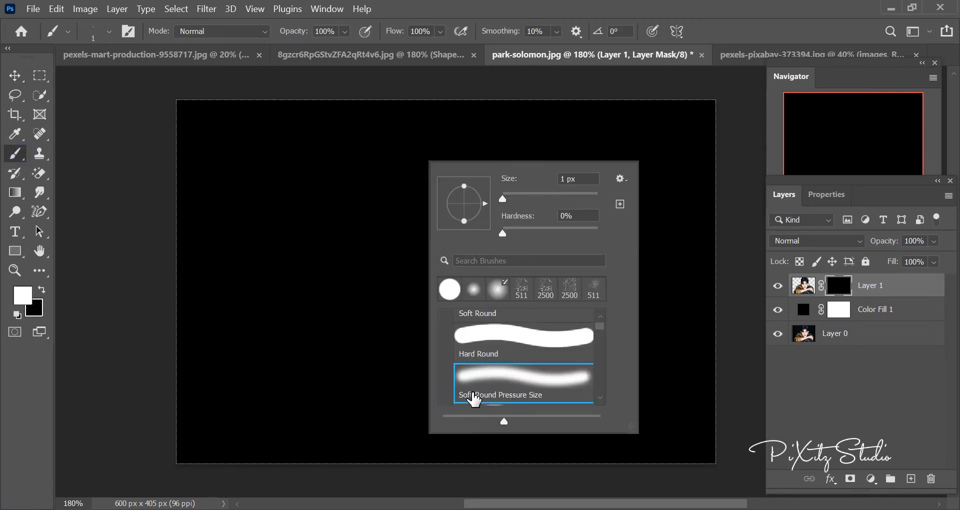
{"action": "left_click", "coordinate": [501, 338]}
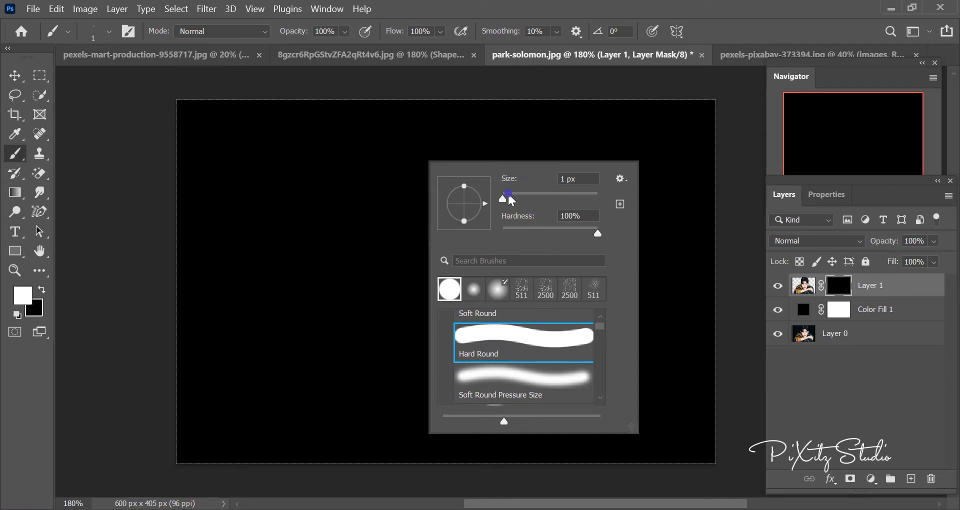
{"action": "left_click_drag", "start_coordinate": [510, 200], "coordinate": [506, 199]}
{"action": "key", "text": "Return"}
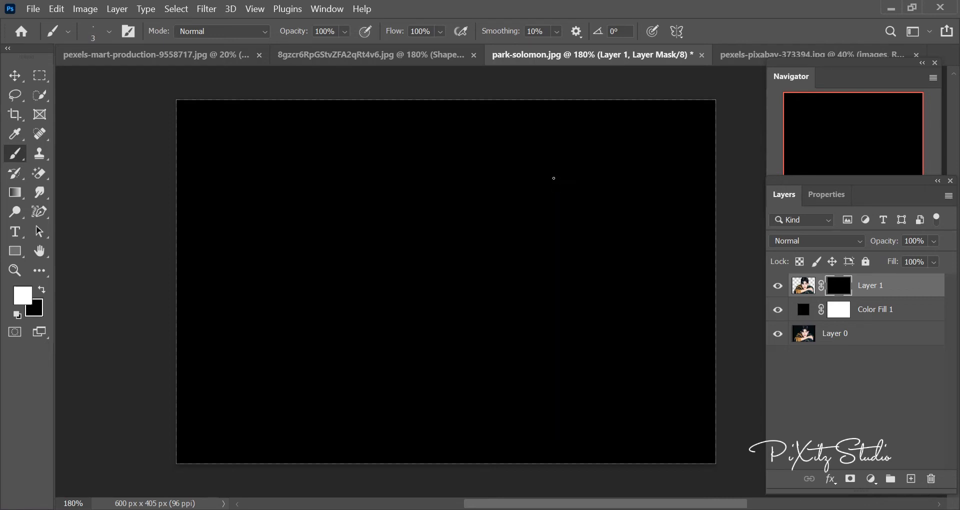
Scribble dense white brush strokes on Layer 1's mask across the face, hair and shoulders to reveal the portrait as line art.
{"action": "mouse_move", "coordinate": [518, 187]}
{"action": "left_mouse_down"}
{"action": "mouse_move", "coordinate": [404, 228]}
{"action": "mouse_move", "coordinate": [427, 277]}
{"action": "mouse_move", "coordinate": [379, 303]}
{"action": "mouse_move", "coordinate": [582, 295]}
{"action": "mouse_move", "coordinate": [397, 347]}
{"action": "mouse_move", "coordinate": [399, 358]}
{"action": "mouse_move", "coordinate": [537, 323]}
{"action": "mouse_move", "coordinate": [415, 321]}
{"action": "left_mouse_up"}
{"action": "mouse_move", "coordinate": [447, 241]}
{"action": "left_mouse_down"}
{"action": "mouse_move", "coordinate": [410, 231]}
{"action": "mouse_move", "coordinate": [555, 213]}
{"action": "mouse_move", "coordinate": [380, 224]}
{"action": "mouse_move", "coordinate": [439, 197]}
{"action": "mouse_move", "coordinate": [405, 132]}
{"action": "mouse_move", "coordinate": [453, 310]}
{"action": "mouse_move", "coordinate": [432, 204]}
{"action": "mouse_move", "coordinate": [454, 335]}
{"action": "mouse_move", "coordinate": [428, 203]}
{"action": "left_mouse_up"}
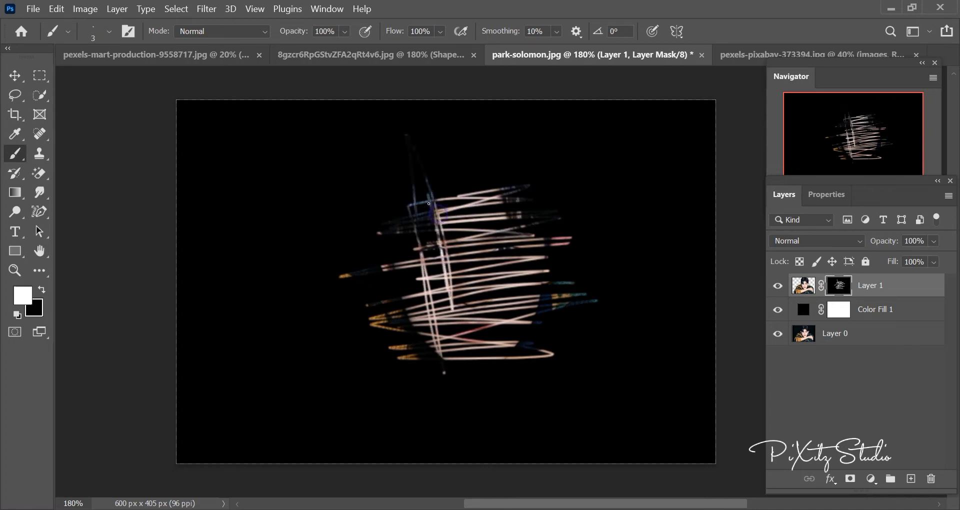
{"action": "mouse_move", "coordinate": [427, 244]}
{"action": "left_mouse_down"}
{"action": "mouse_move", "coordinate": [529, 246]}
{"action": "mouse_move", "coordinate": [460, 266]}
{"action": "mouse_move", "coordinate": [523, 213]}
{"action": "mouse_move", "coordinate": [502, 266]}
{"action": "mouse_move", "coordinate": [516, 226]}
{"action": "mouse_move", "coordinate": [445, 284]}
{"action": "mouse_move", "coordinate": [517, 202]}
{"action": "mouse_move", "coordinate": [428, 308]}
{"action": "mouse_move", "coordinate": [534, 230]}
{"action": "mouse_move", "coordinate": [392, 283]}
{"action": "mouse_move", "coordinate": [484, 212]}
{"action": "mouse_move", "coordinate": [372, 265]}
{"action": "mouse_move", "coordinate": [466, 247]}
{"action": "left_mouse_up"}
{"action": "mouse_move", "coordinate": [442, 321]}
{"action": "left_mouse_down"}
{"action": "mouse_move", "coordinate": [447, 350]}
{"action": "mouse_move", "coordinate": [494, 331]}
{"action": "mouse_move", "coordinate": [535, 332]}
{"action": "mouse_move", "coordinate": [455, 377]}
{"action": "mouse_move", "coordinate": [541, 335]}
{"action": "mouse_move", "coordinate": [423, 383]}
{"action": "mouse_move", "coordinate": [524, 255]}
{"action": "mouse_move", "coordinate": [488, 316]}
{"action": "mouse_move", "coordinate": [495, 226]}
{"action": "mouse_move", "coordinate": [461, 313]}
{"action": "mouse_move", "coordinate": [498, 220]}
{"action": "mouse_move", "coordinate": [452, 264]}
{"action": "mouse_move", "coordinate": [425, 309]}
{"action": "mouse_move", "coordinate": [426, 245]}
{"action": "mouse_move", "coordinate": [415, 310]}
{"action": "mouse_move", "coordinate": [396, 247]}
{"action": "mouse_move", "coordinate": [391, 288]}
{"action": "mouse_move", "coordinate": [408, 276]}
{"action": "mouse_move", "coordinate": [443, 338]}
{"action": "left_mouse_up"}
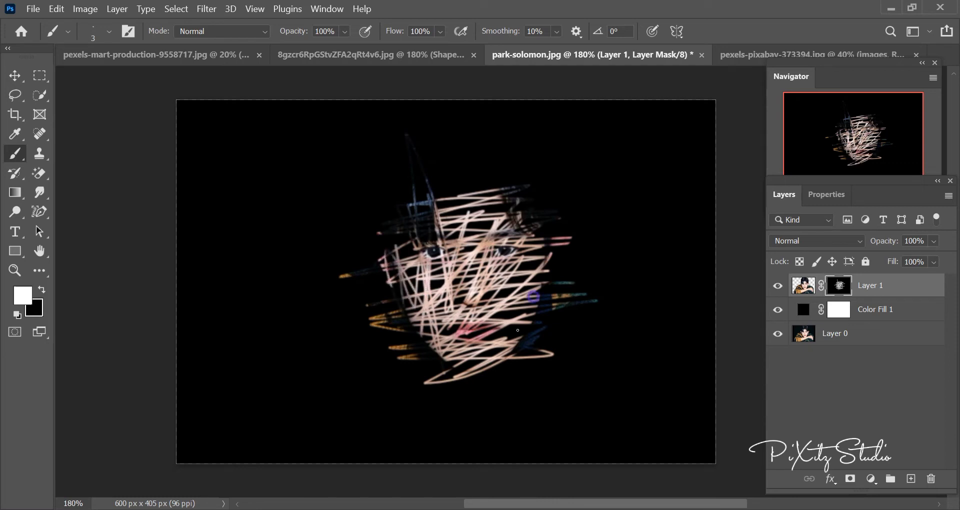
{"action": "left_click_drag", "start_coordinate": [517, 330], "coordinate": [515, 320]}
{"action": "mouse_move", "coordinate": [559, 185]}
{"action": "left_mouse_down"}
{"action": "mouse_move", "coordinate": [420, 215]}
{"action": "mouse_move", "coordinate": [425, 197]}
{"action": "mouse_move", "coordinate": [465, 175]}
{"action": "mouse_move", "coordinate": [553, 176]}
{"action": "mouse_move", "coordinate": [555, 185]}
{"action": "mouse_move", "coordinate": [368, 254]}
{"action": "mouse_move", "coordinate": [417, 199]}
{"action": "mouse_move", "coordinate": [351, 228]}
{"action": "left_mouse_up"}
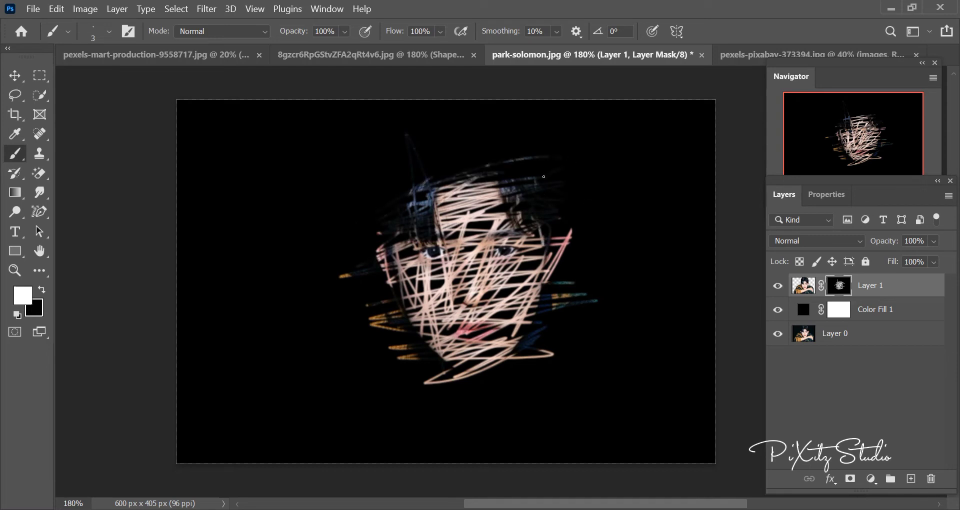
{"action": "mouse_move", "coordinate": [405, 333]}
{"action": "left_mouse_down"}
{"action": "mouse_move", "coordinate": [539, 188]}
{"action": "mouse_move", "coordinate": [428, 315]}
{"action": "mouse_move", "coordinate": [556, 307]}
{"action": "mouse_move", "coordinate": [580, 346]}
{"action": "mouse_move", "coordinate": [620, 343]}
{"action": "left_mouse_up"}
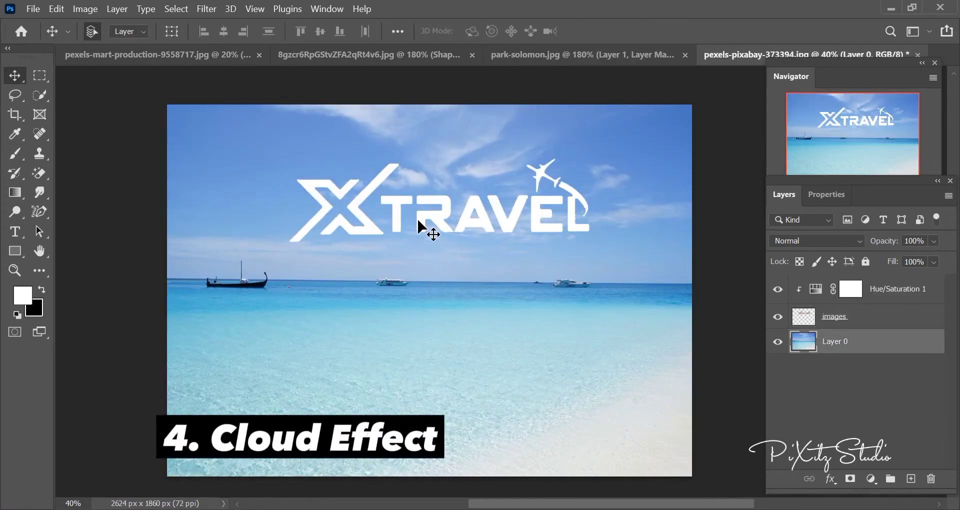
In the beach document, shift the XTRAVEL logo slightly upward and apply a Gaussian Blur with a 12.5-pixel radius.
{"action": "mouse_move", "coordinate": [433, 223]}
{"action": "left_mouse_down"}
{"action": "mouse_move", "coordinate": [403, 208]}
{"action": "mouse_move", "coordinate": [432, 220]}
{"action": "left_mouse_up"}
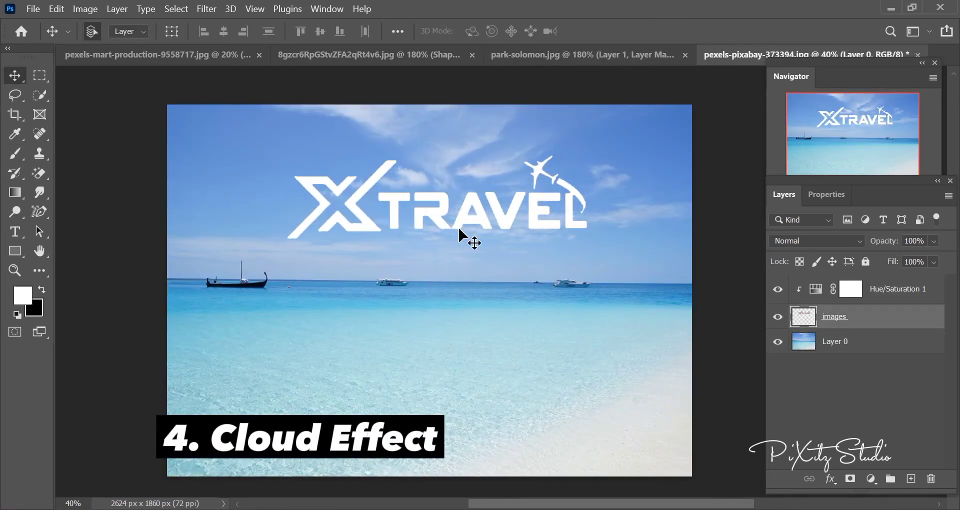
{"action": "left_click", "coordinate": [203, 9]}
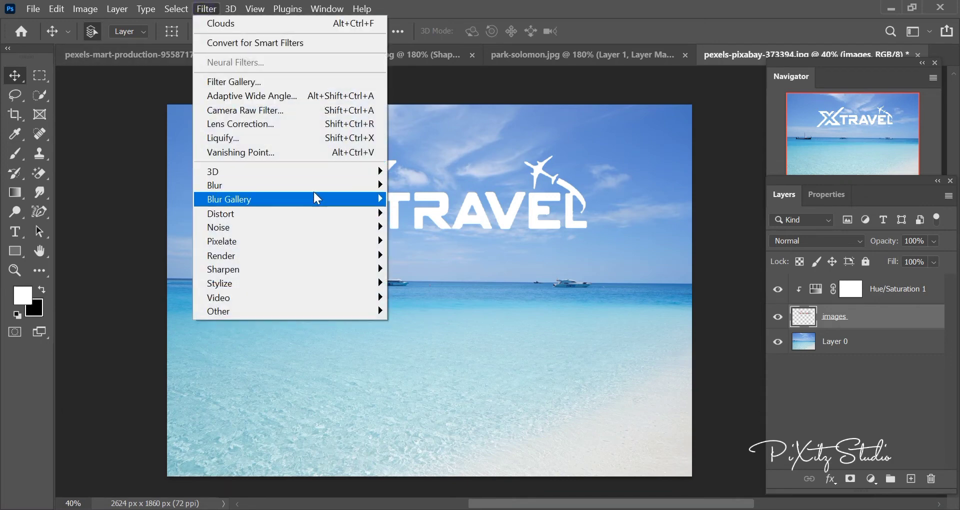
{"action": "mouse_move", "coordinate": [369, 191]}
{"action": "left_click", "coordinate": [421, 240]}
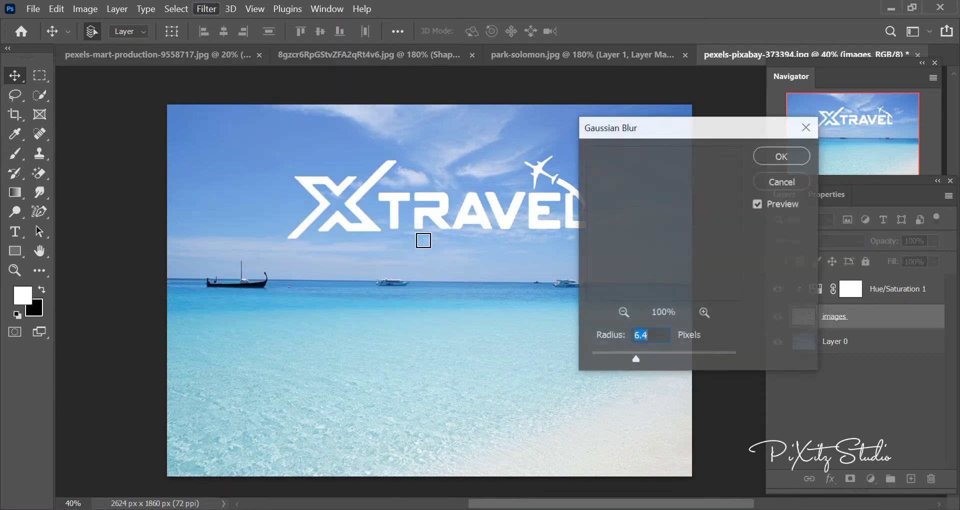
{"action": "left_click_drag", "start_coordinate": [648, 356], "coordinate": [651, 354]}
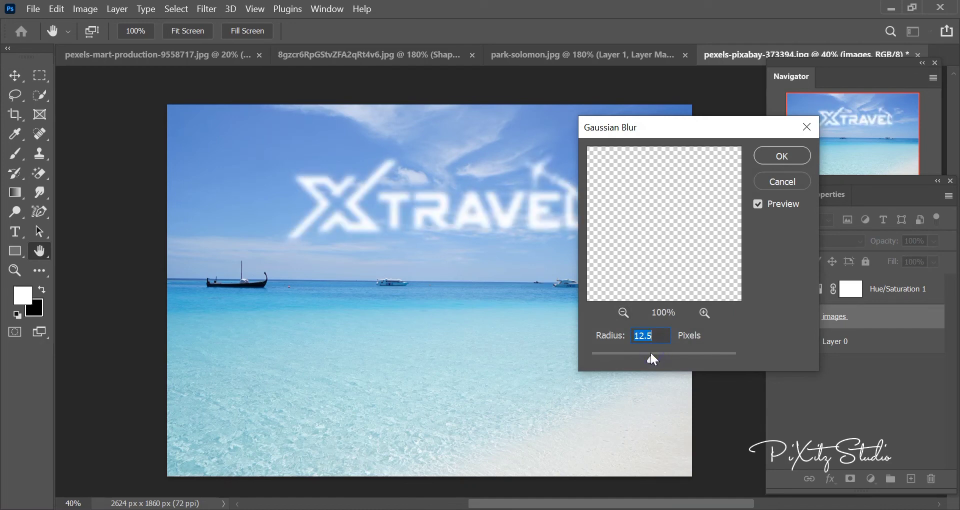
{"action": "left_click", "coordinate": [775, 153]}
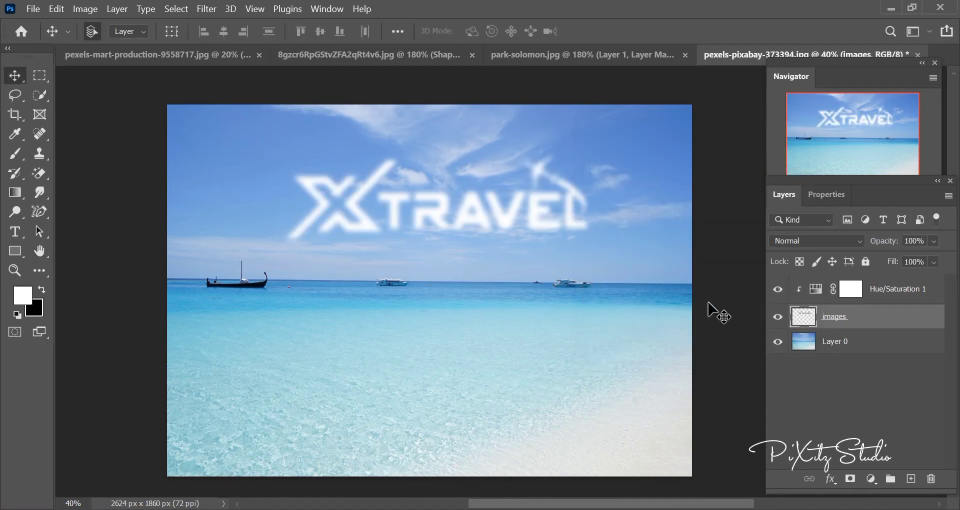
Add a layer mask to the XTRAVEL logo layer, render Clouds on it, and shift the logo slightly left and up.
{"action": "left_click", "coordinate": [850, 481]}
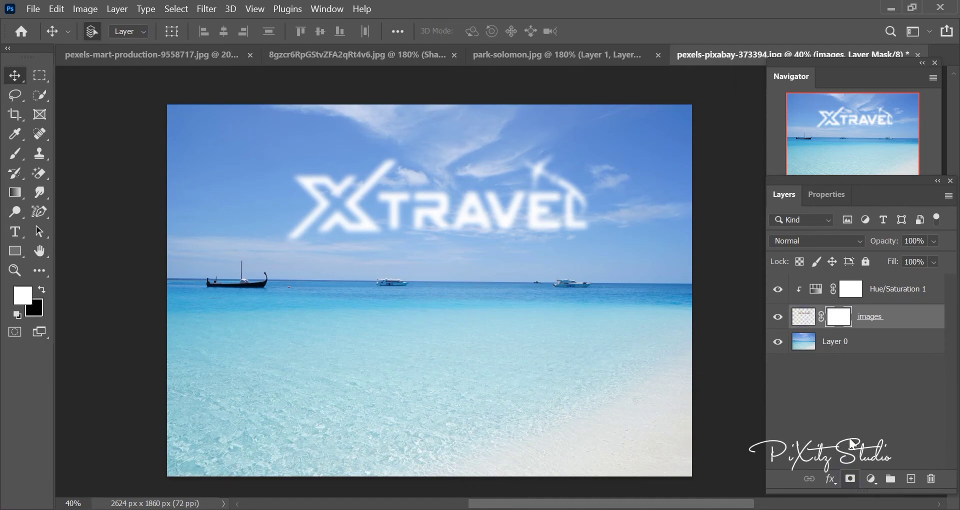
{"action": "left_click", "coordinate": [206, 12]}
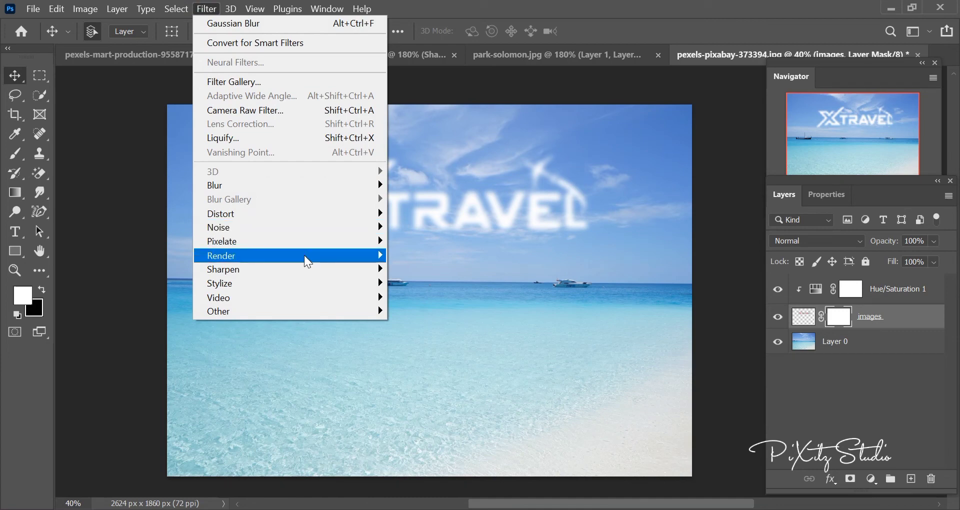
{"action": "mouse_move", "coordinate": [320, 257]}
{"action": "left_click", "coordinate": [446, 302]}
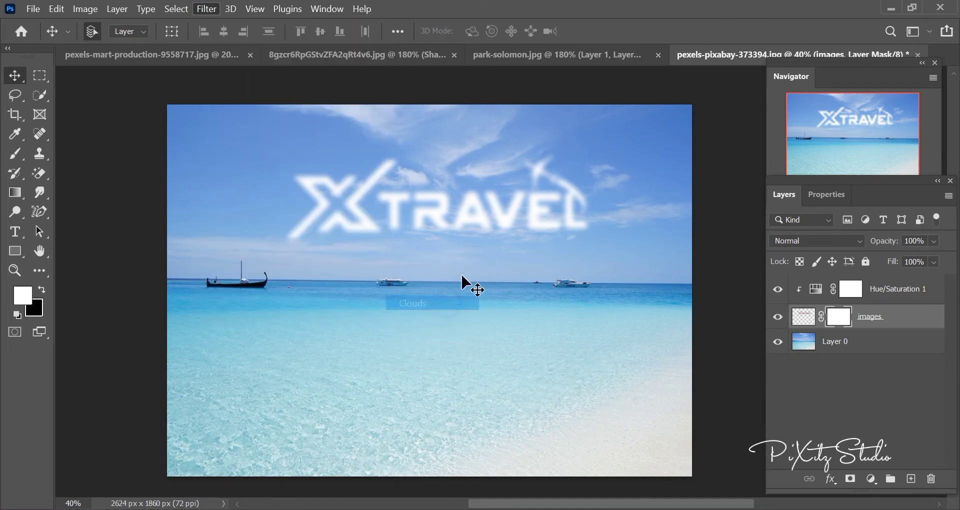
{"action": "left_click_drag", "start_coordinate": [487, 223], "coordinate": [435, 209]}
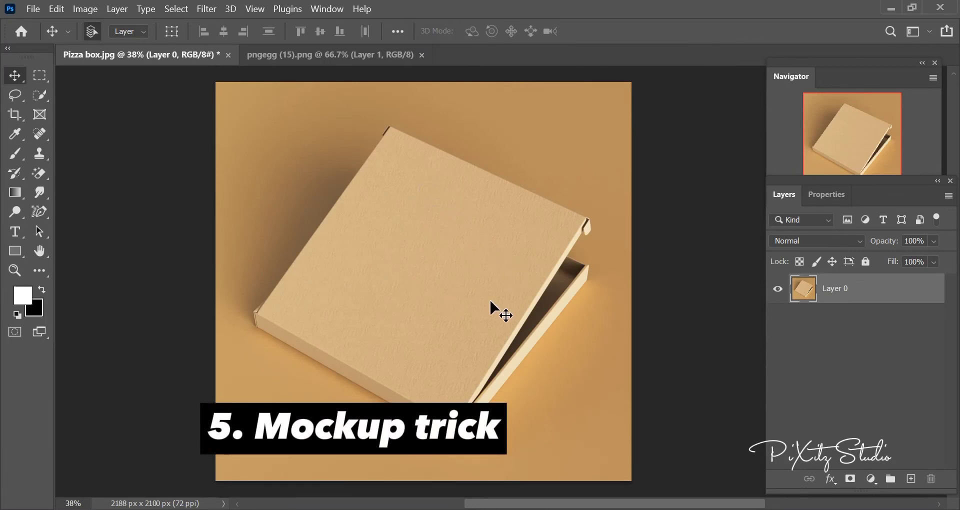
In pngegg (15).png, nudge the pizza logo slightly left, then select the entire canvas with a rectangular marquee and copy it.
{"action": "left_click", "coordinate": [327, 54]}
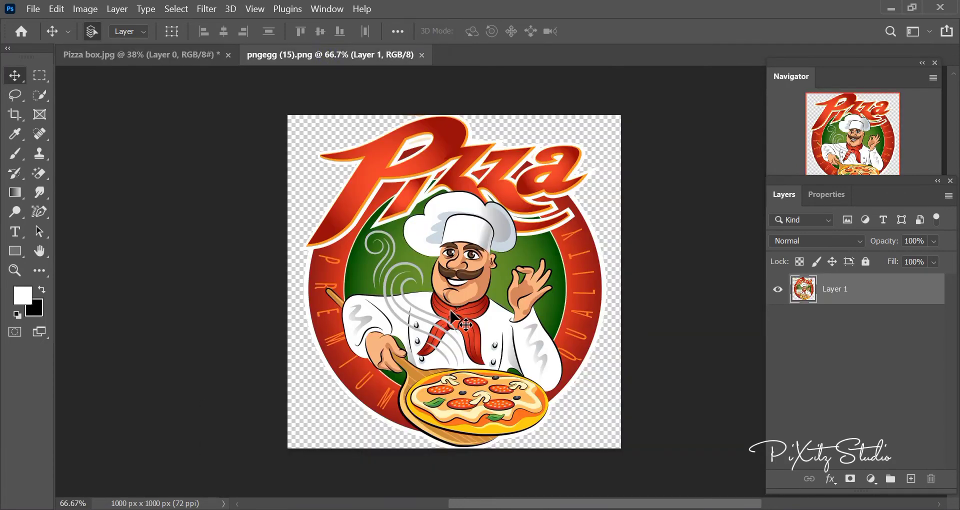
{"action": "mouse_move", "coordinate": [486, 244]}
{"action": "left_mouse_down"}
{"action": "mouse_move", "coordinate": [469, 244]}
{"action": "mouse_move", "coordinate": [478, 244]}
{"action": "left_mouse_up"}
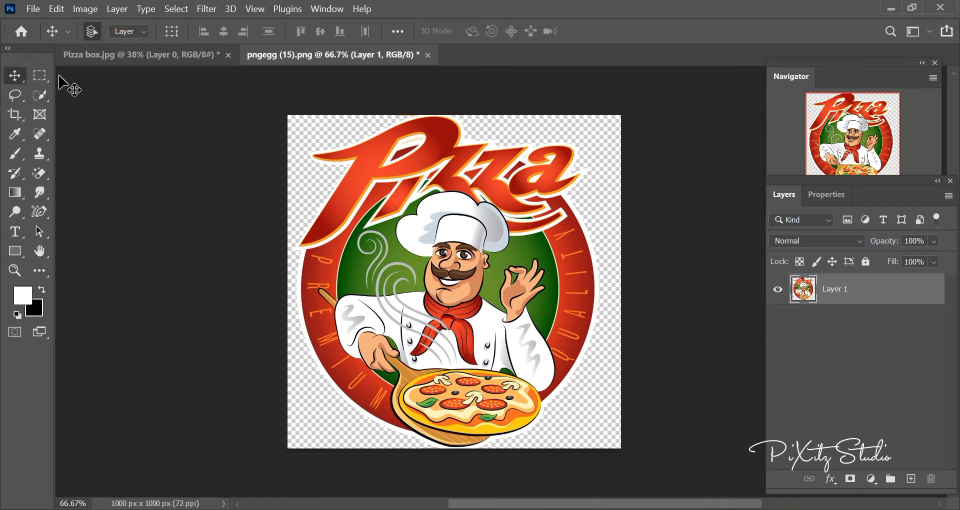
{"action": "left_click", "coordinate": [40, 76]}
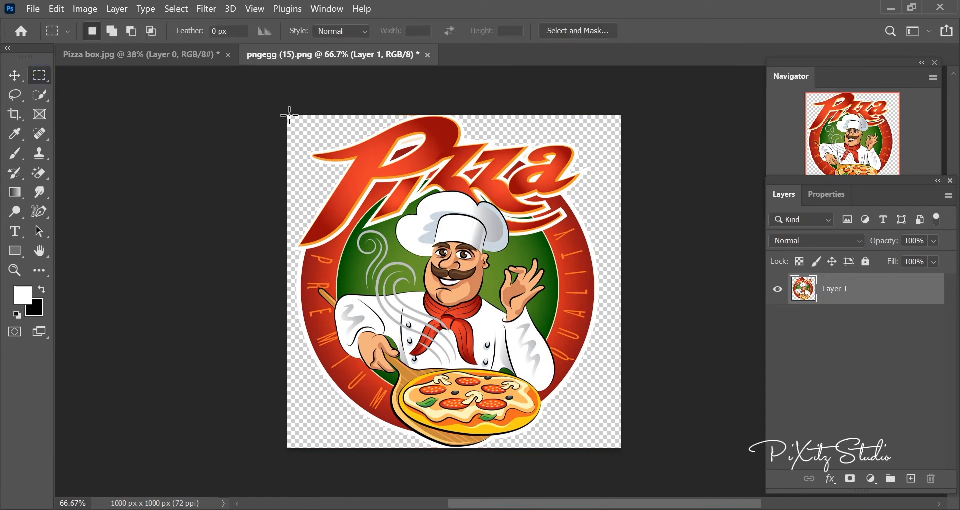
{"action": "left_click_drag", "start_coordinate": [289, 115], "coordinate": [622, 449]}
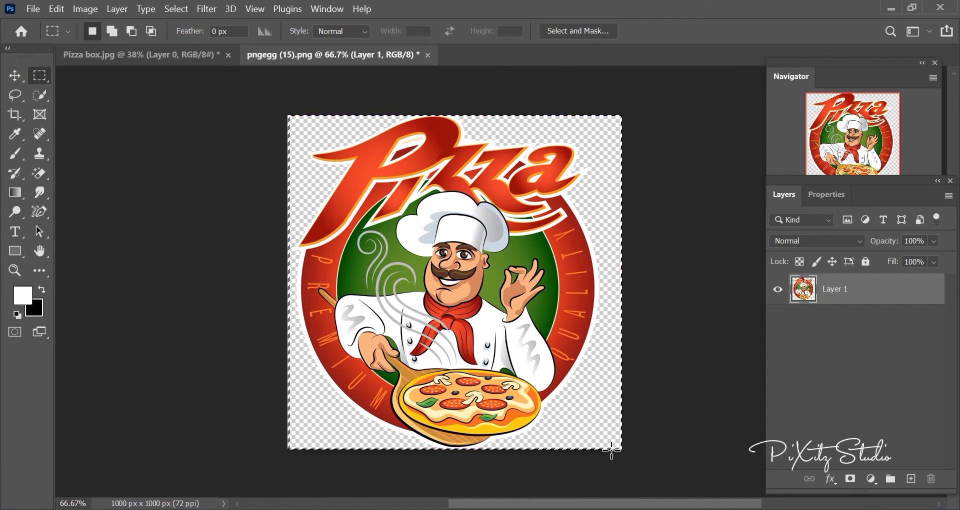
{"action": "key", "text": "ctrl+c"}
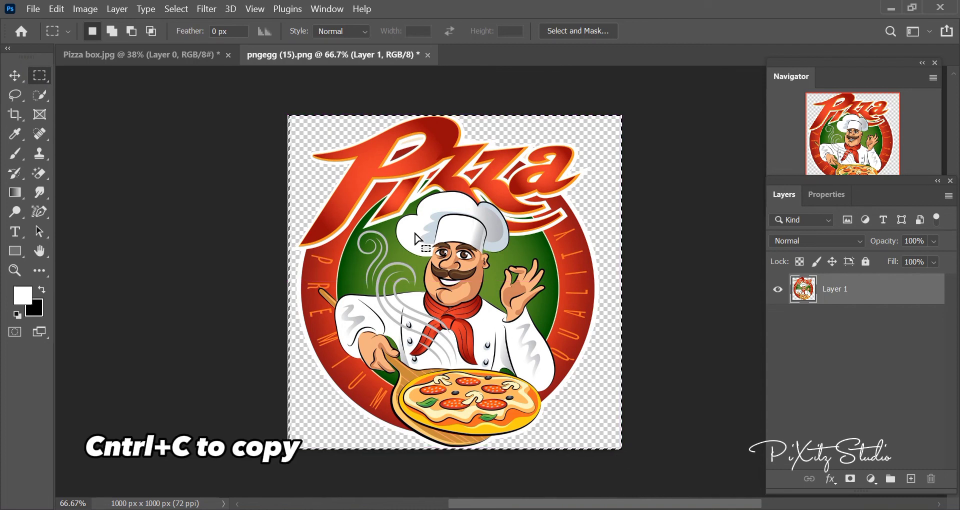
In Pizza box.jpg, add an empty layer and define a Vanishing Point plane on the four corners of the box lid.
{"action": "left_click", "coordinate": [197, 61]}
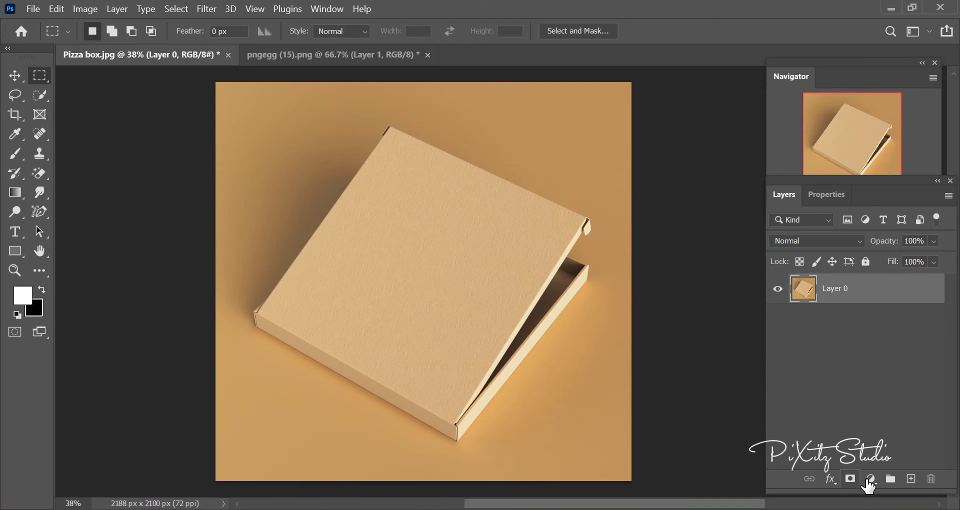
{"action": "left_click", "coordinate": [912, 478]}
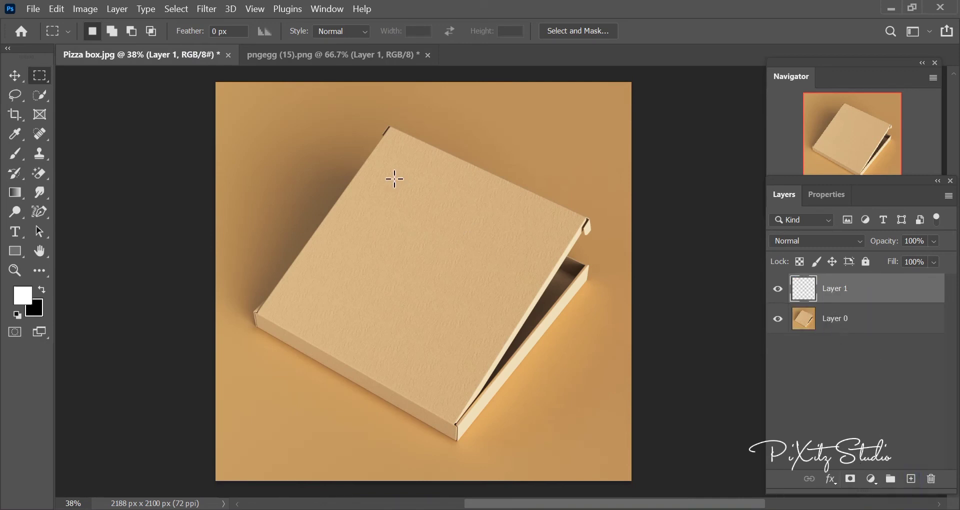
{"action": "left_click", "coordinate": [206, 8]}
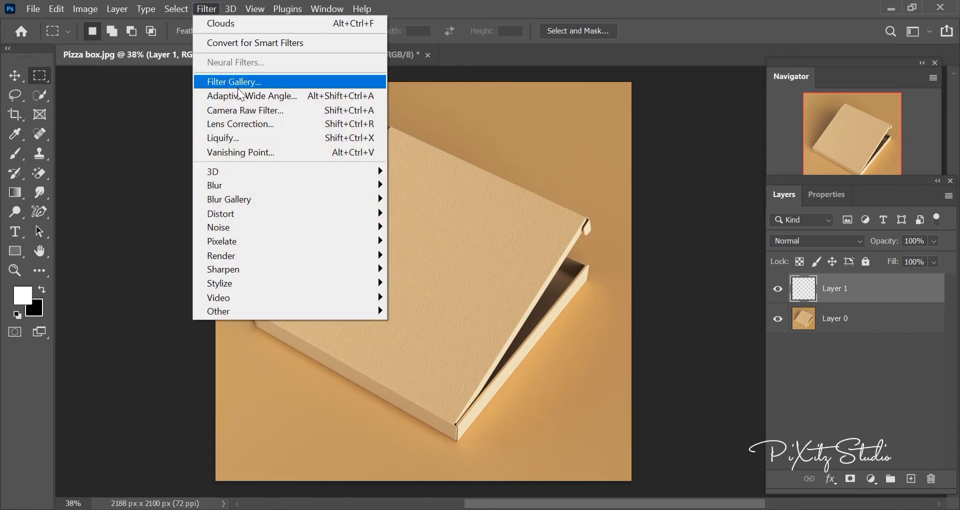
{"action": "left_click", "coordinate": [250, 151]}
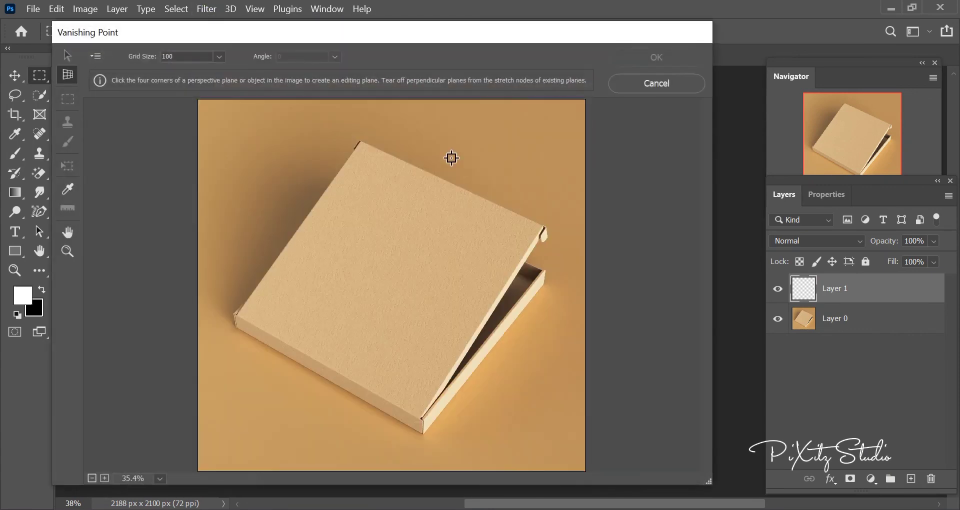
{"action": "left_click", "coordinate": [239, 314]}
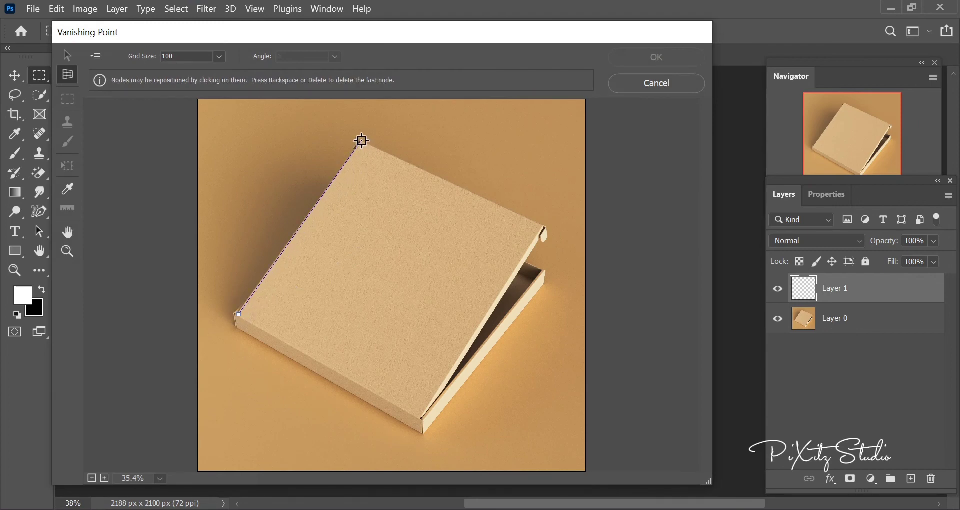
{"action": "left_click", "coordinate": [545, 228]}
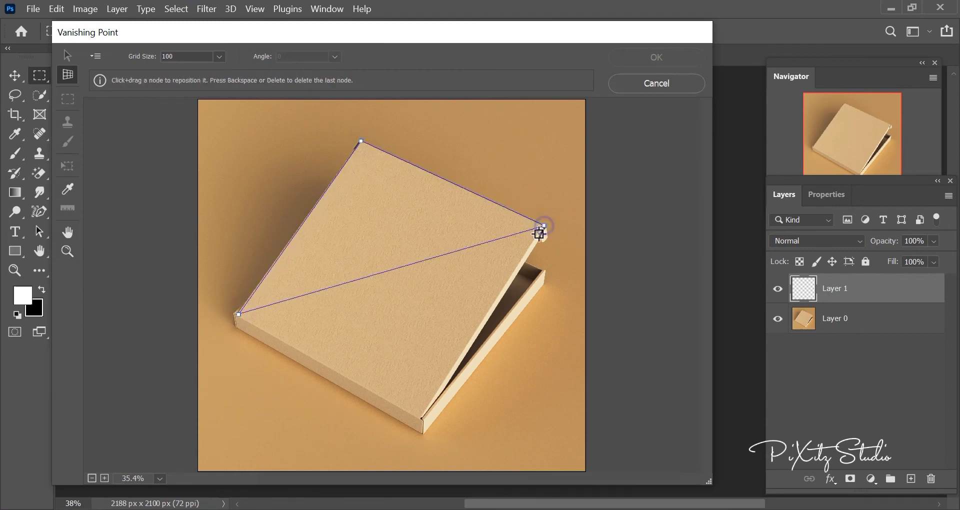
{"action": "left_click", "coordinate": [420, 417]}
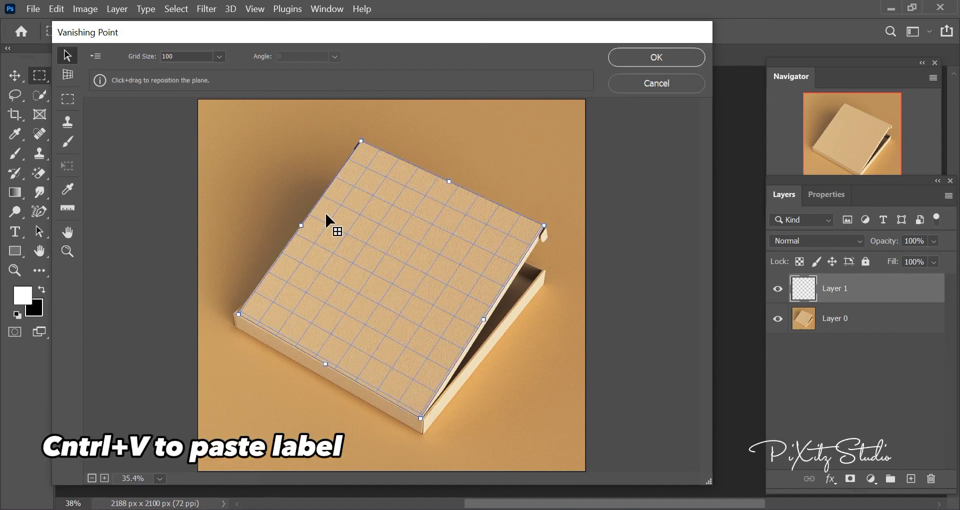
Paste the pizza logo into the Vanishing Point plane, enlarge it on all four sides to nearly fill the lid, and apply the filter.
{"action": "key", "text": "ctrl+v"}
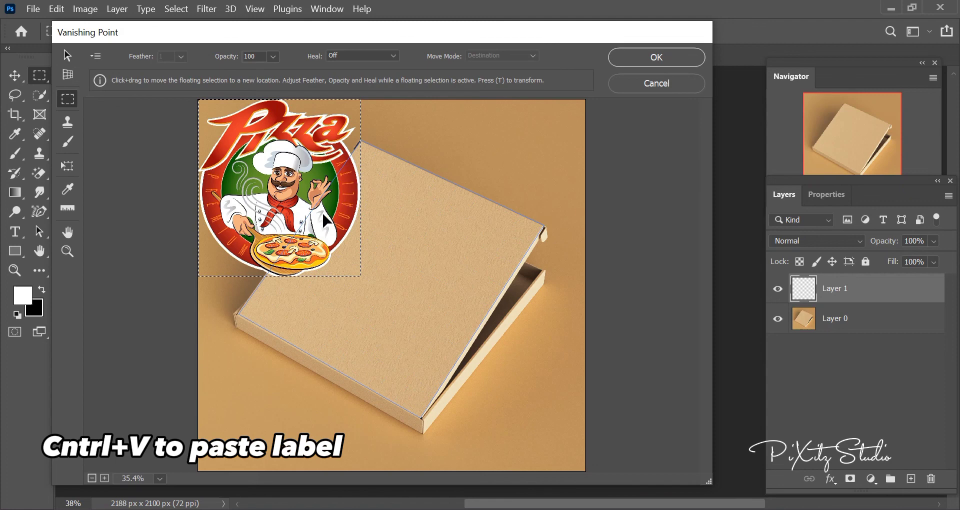
{"action": "left_click_drag", "start_coordinate": [265, 185], "coordinate": [388, 261]}
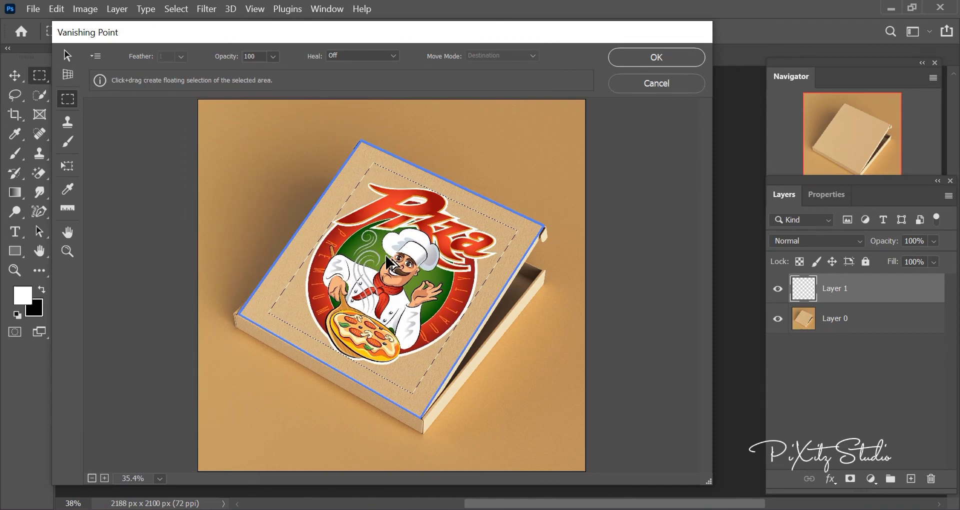
{"action": "key", "text": "t"}
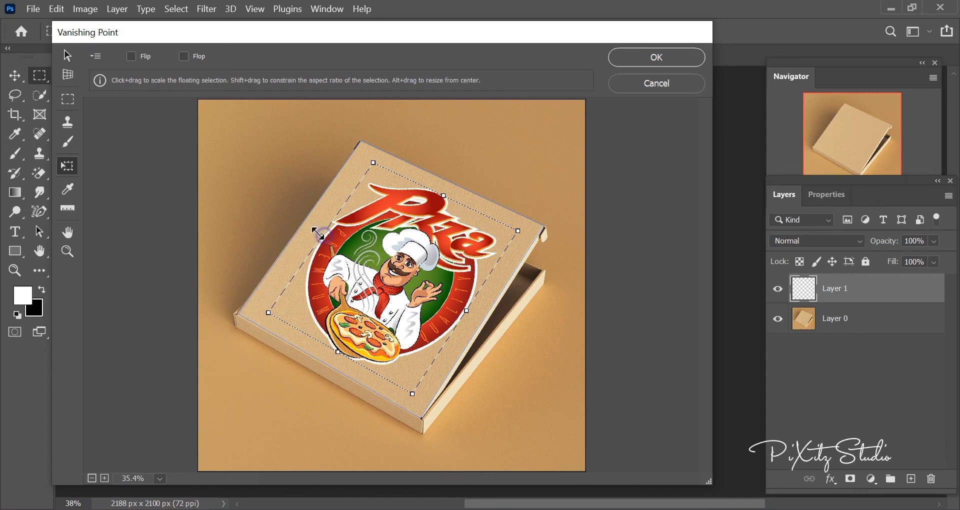
{"action": "left_click_drag", "start_coordinate": [322, 233], "coordinate": [310, 230]}
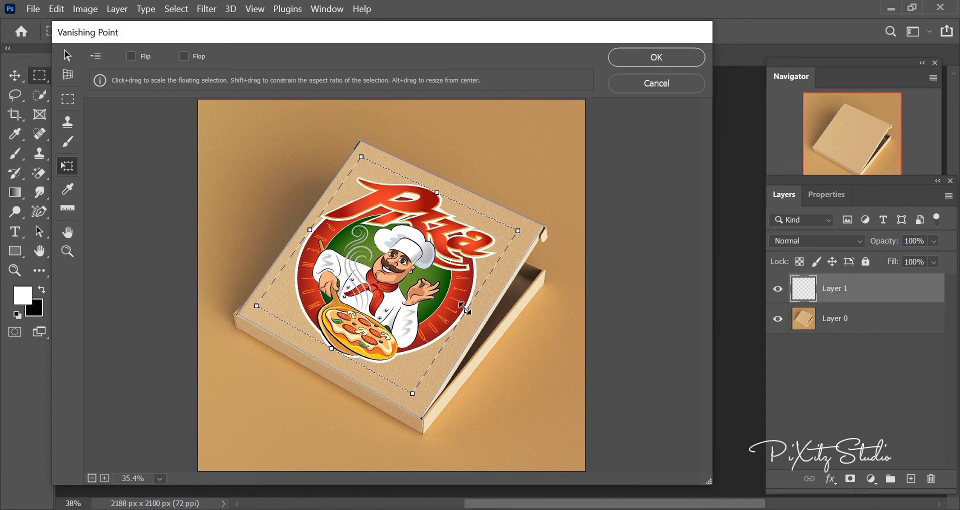
{"action": "left_click_drag", "start_coordinate": [465, 310], "coordinate": [478, 315]}
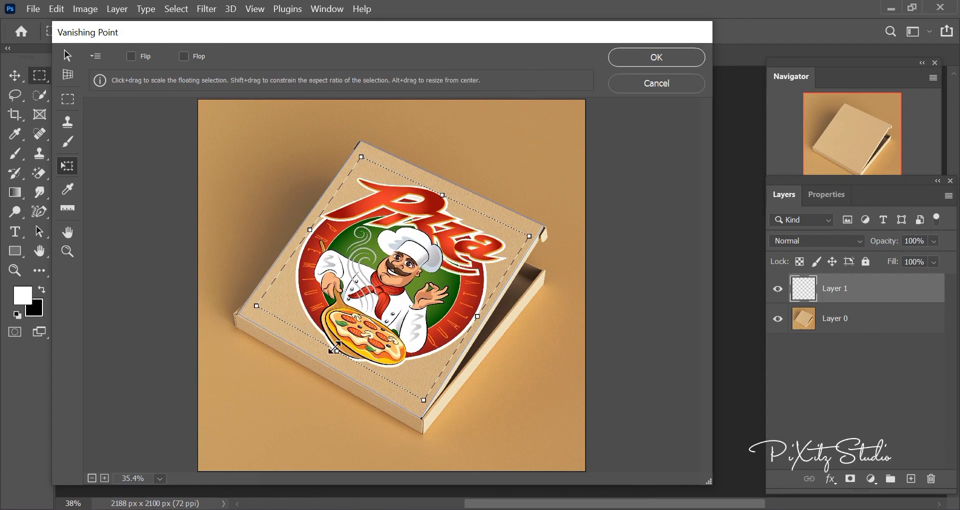
{"action": "left_click_drag", "start_coordinate": [335, 349], "coordinate": [329, 355]}
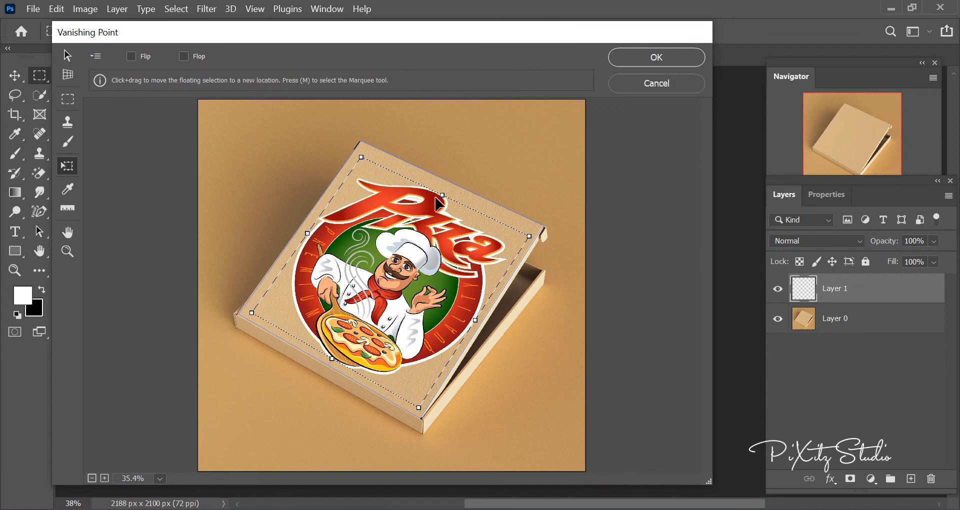
{"action": "left_click_drag", "start_coordinate": [442, 195], "coordinate": [447, 189]}
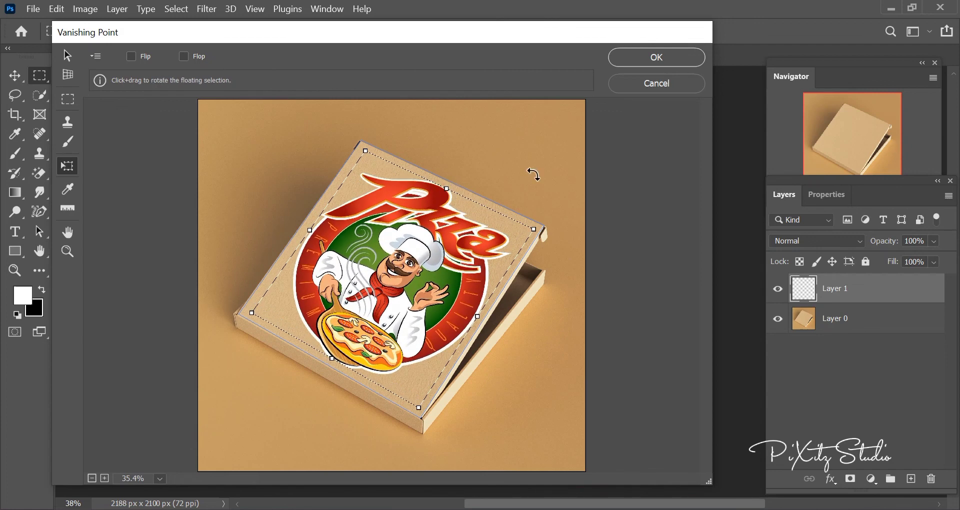
{"action": "left_click", "coordinate": [661, 64]}
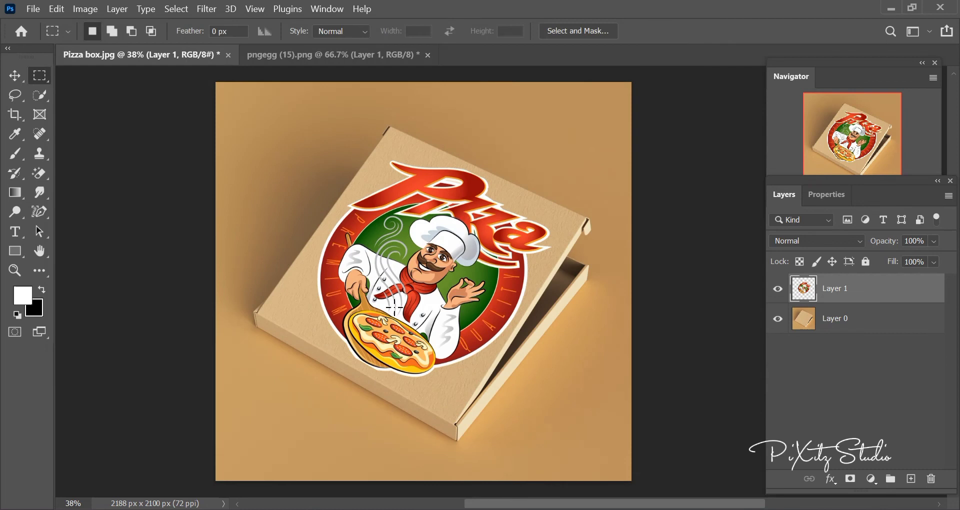
{"action": "key", "text": "v"}
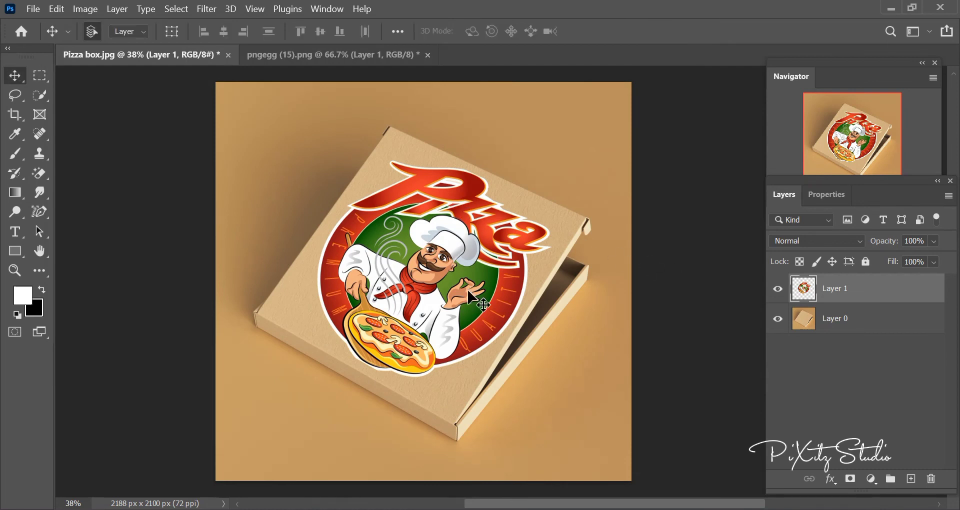